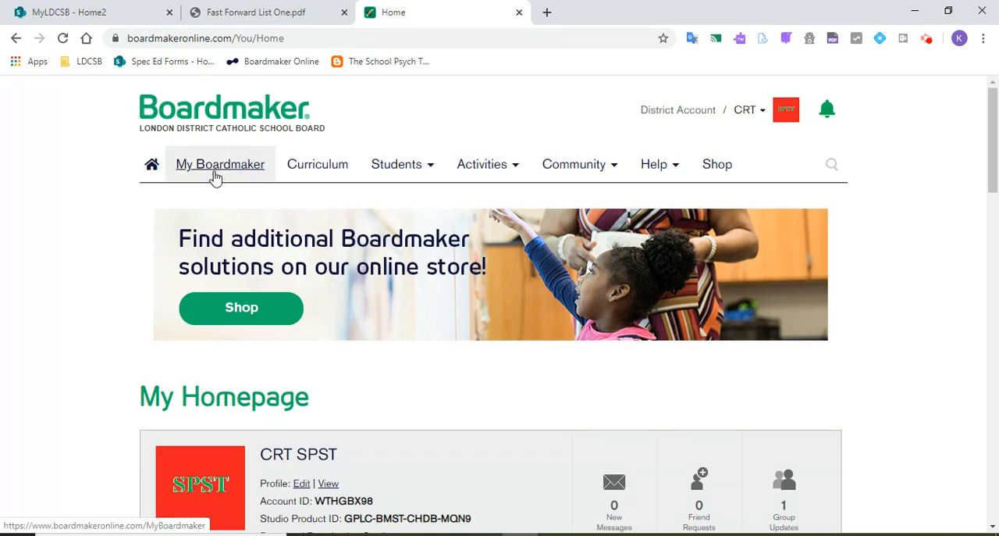
Step: Start creating an activity from My Boardmaker and filter the templates to the Word Study activity type
click(216, 177)
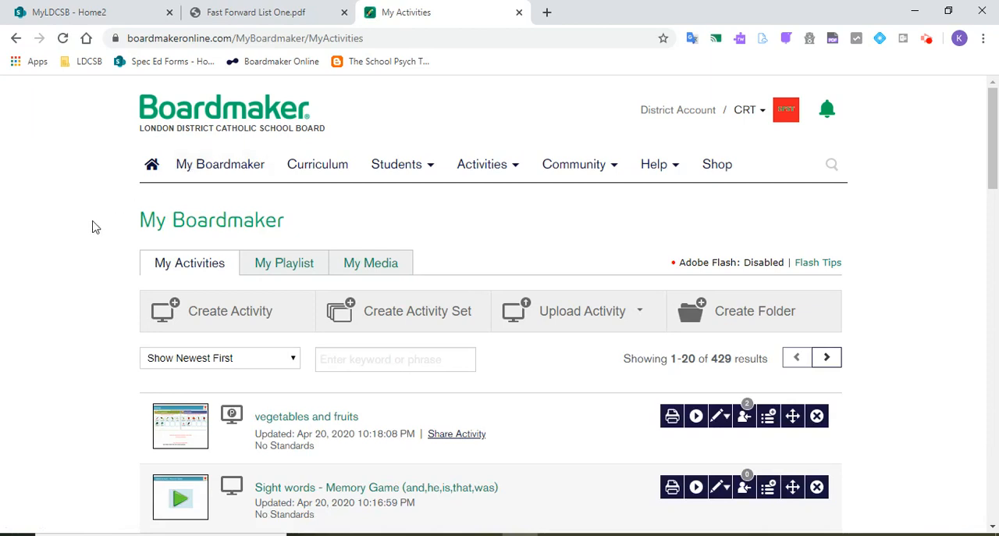
click(228, 328)
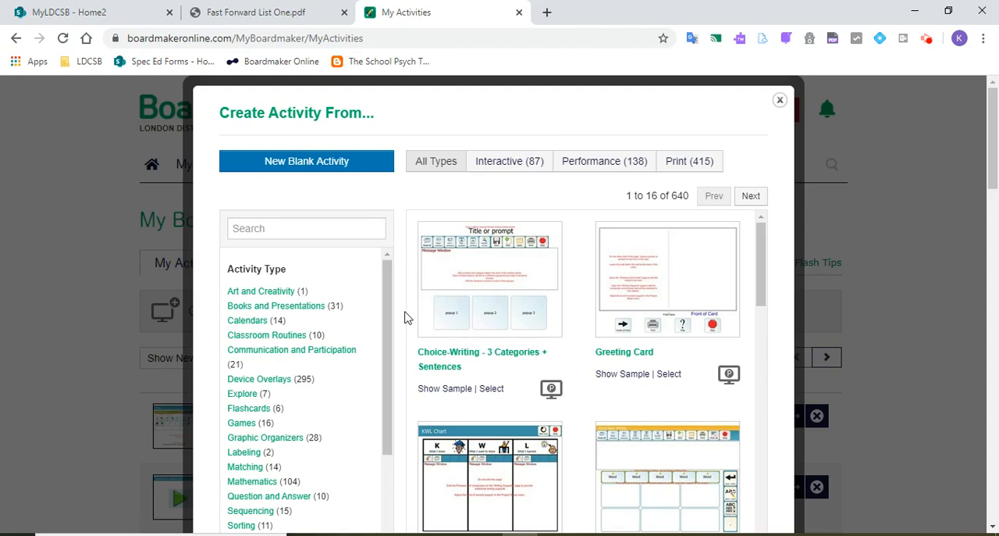
scroll(404, 319, down, 1)
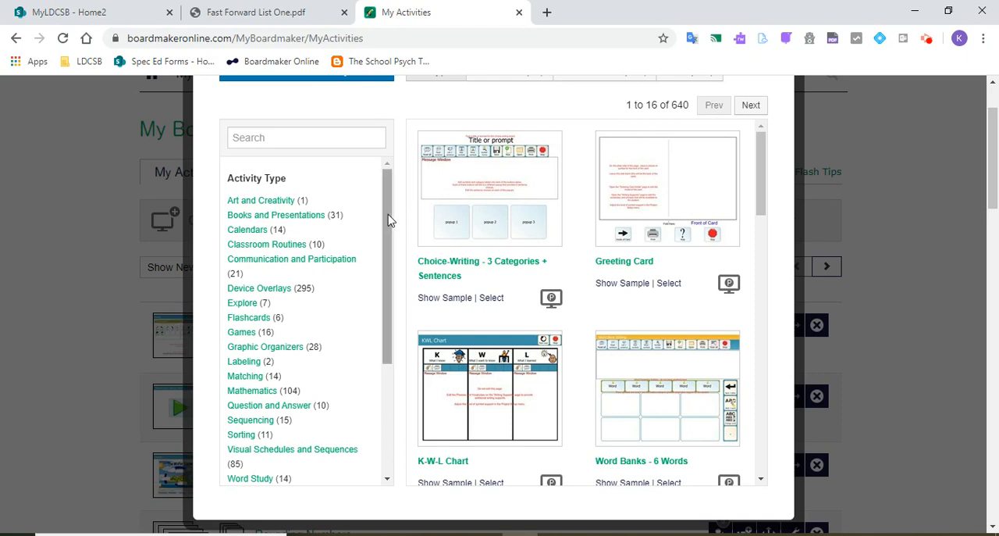
drag(390, 217, 391, 282)
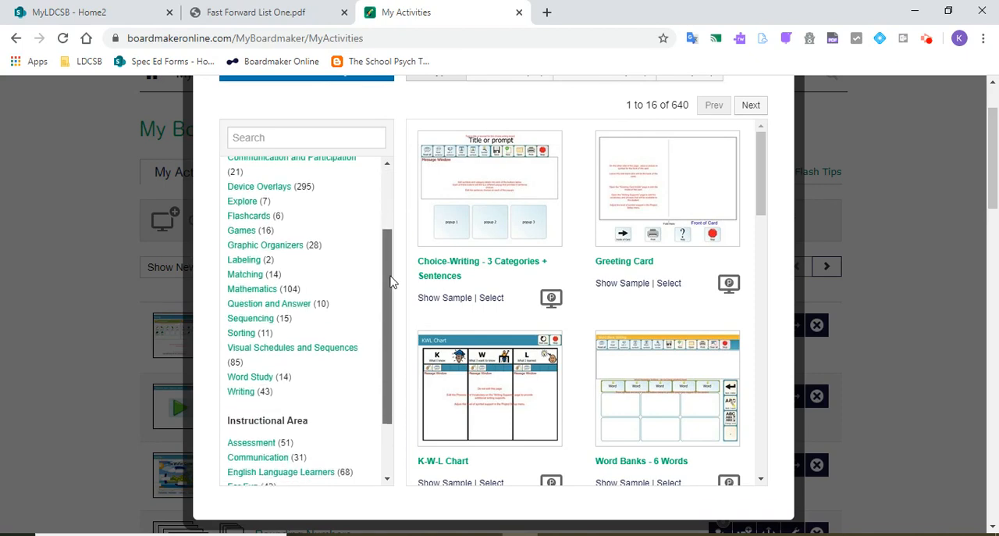
click(254, 381)
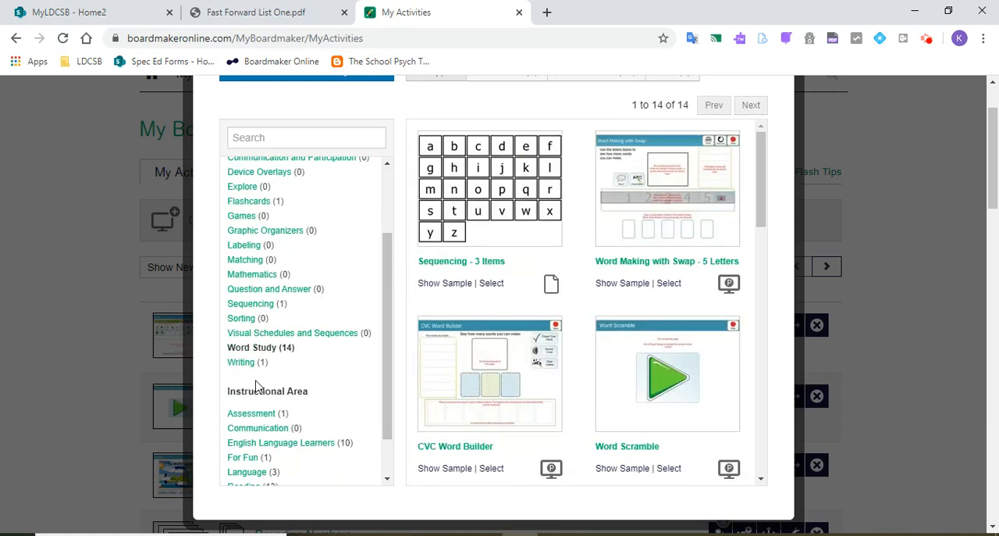
Step: Open the sample of the Word Scramble template, allow Flash to run, and start the sample activity
click(678, 379)
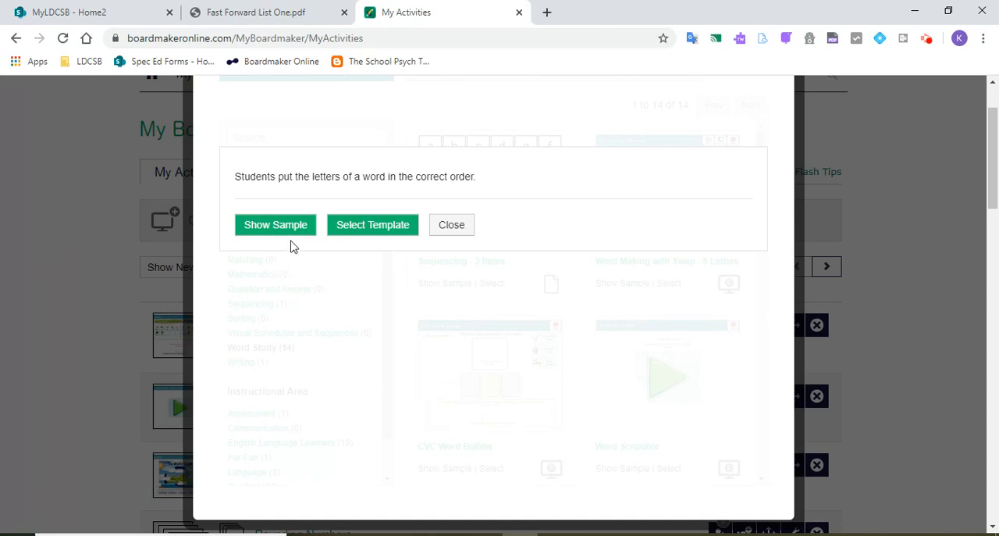
click(273, 227)
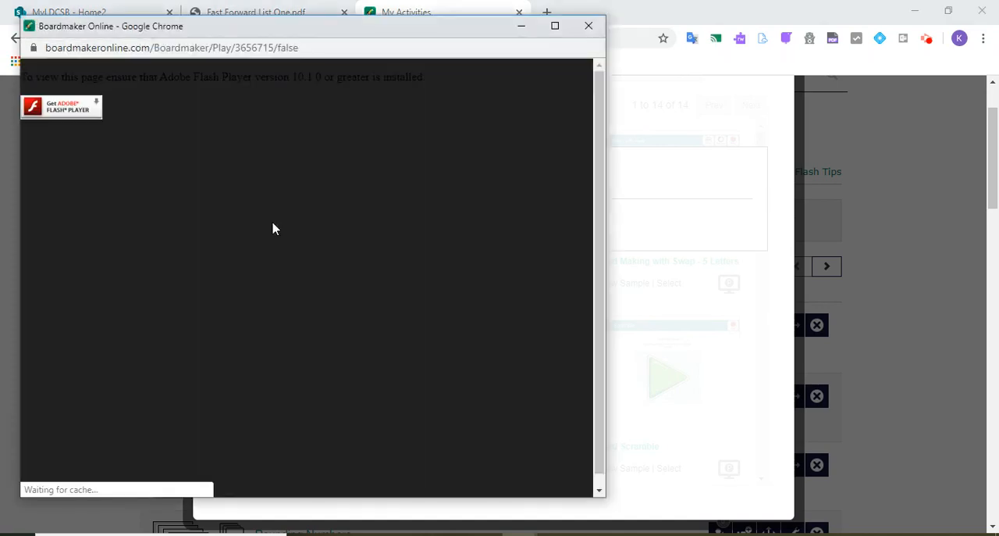
click(57, 119)
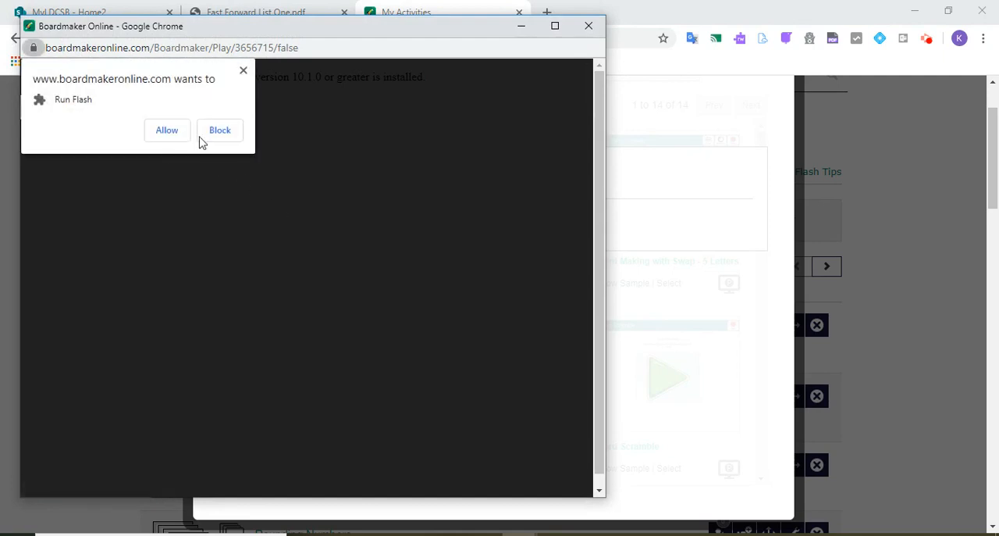
click(173, 134)
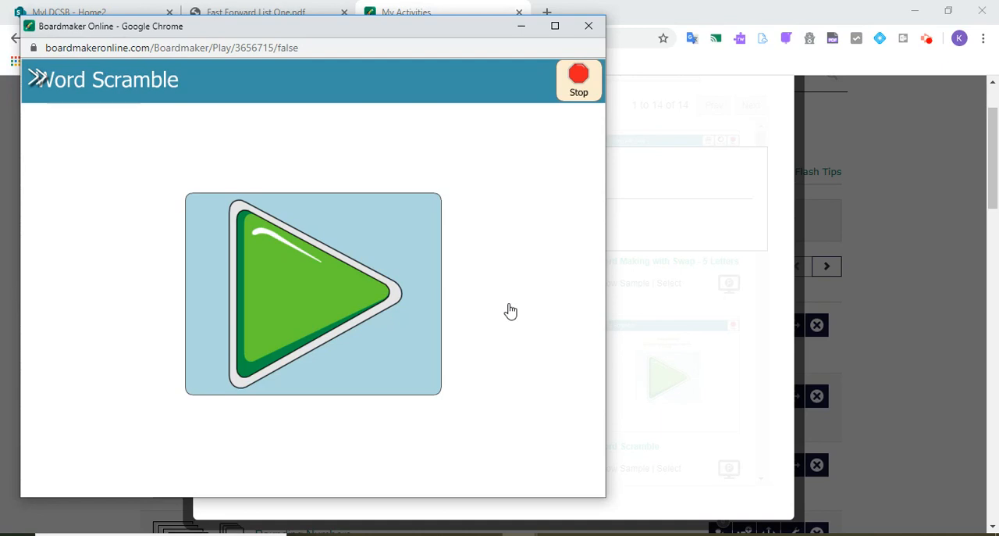
click(254, 294)
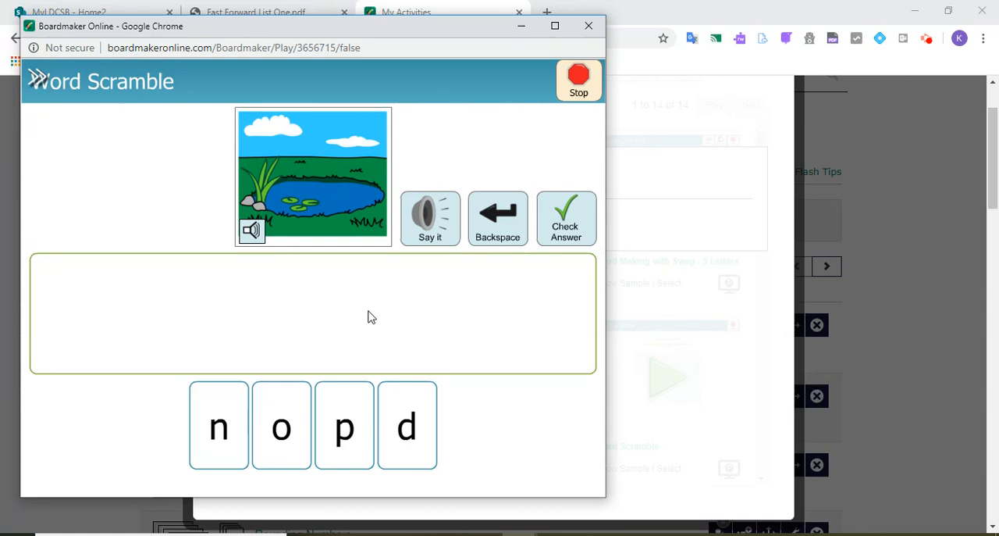
Step: Spell "pond" with the letter tiles in the sample, check the answer, and leave the sample
click(348, 429)
click(286, 430)
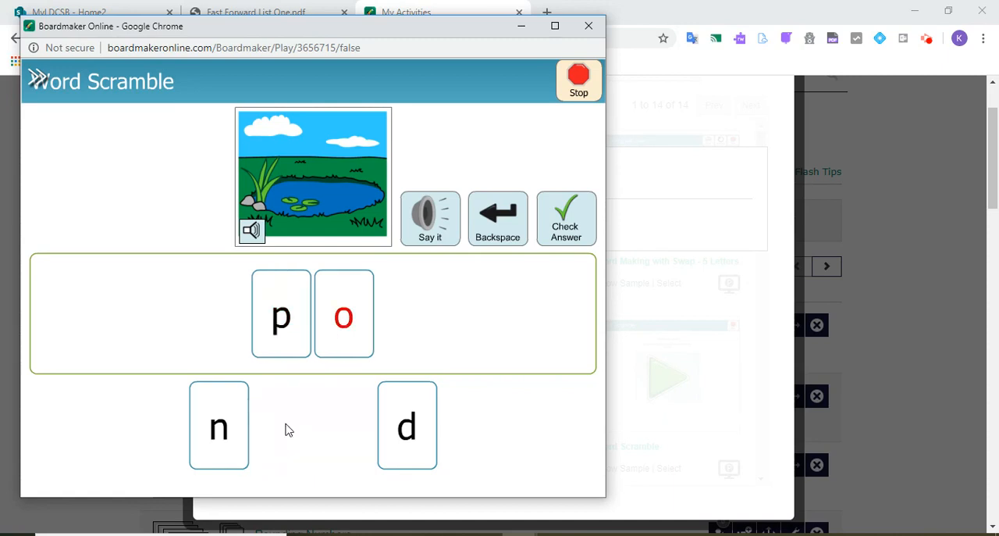
click(225, 428)
click(411, 437)
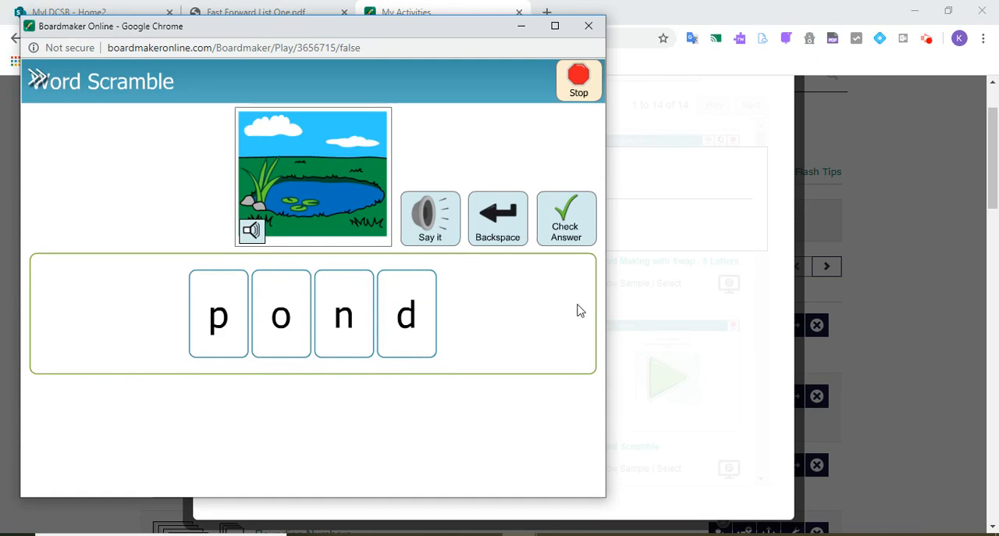
click(575, 226)
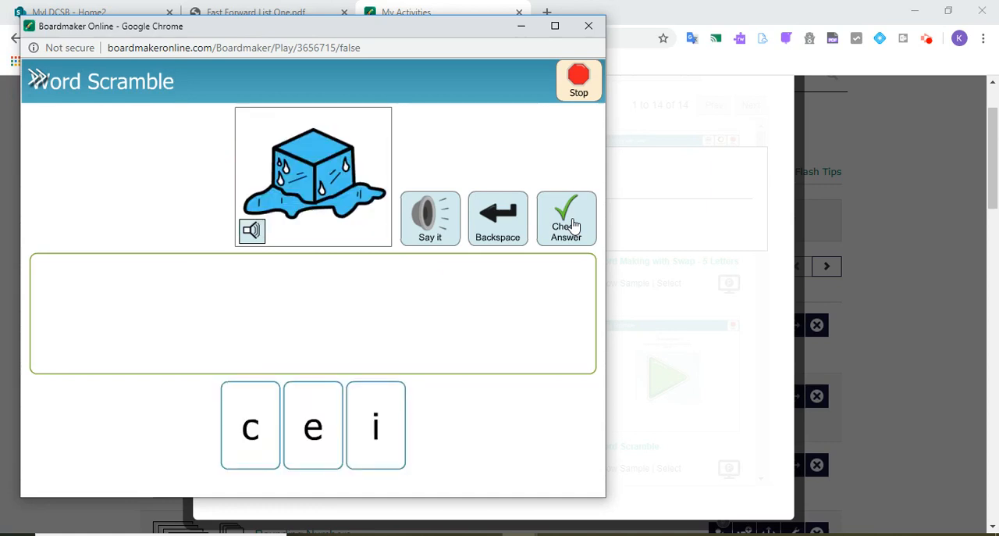
click(589, 27)
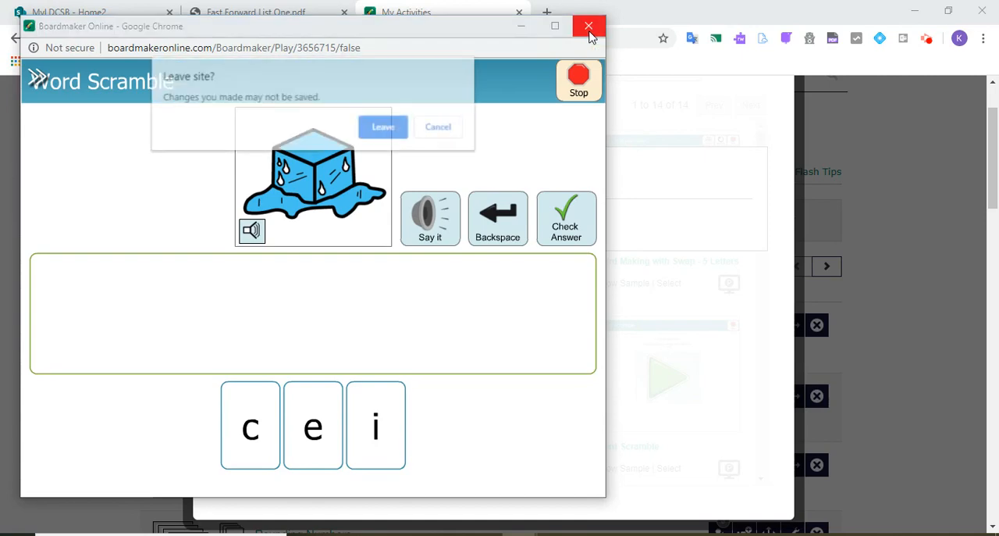
click(380, 131)
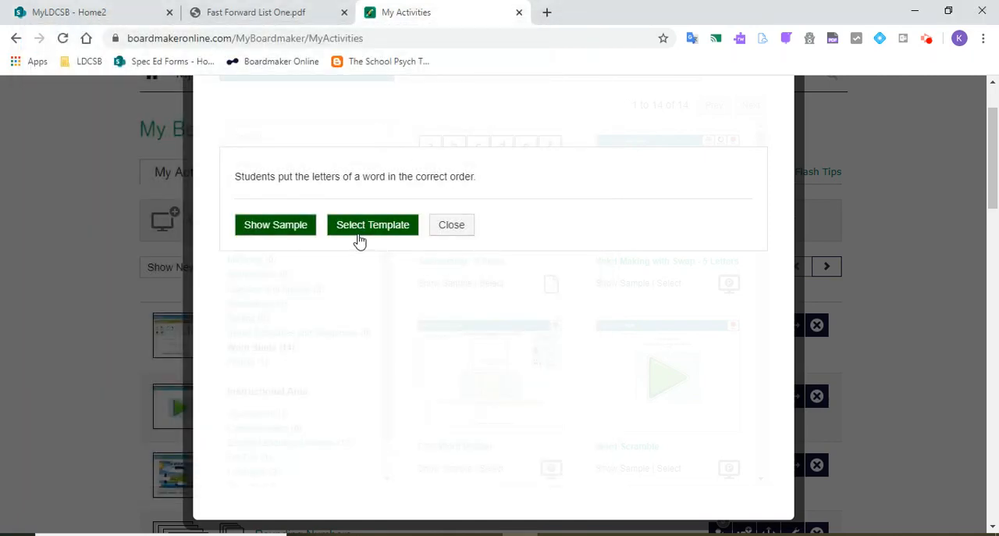
Step: Select the Word Scramble template for the new activity and allow Flash to run in the editor
click(359, 232)
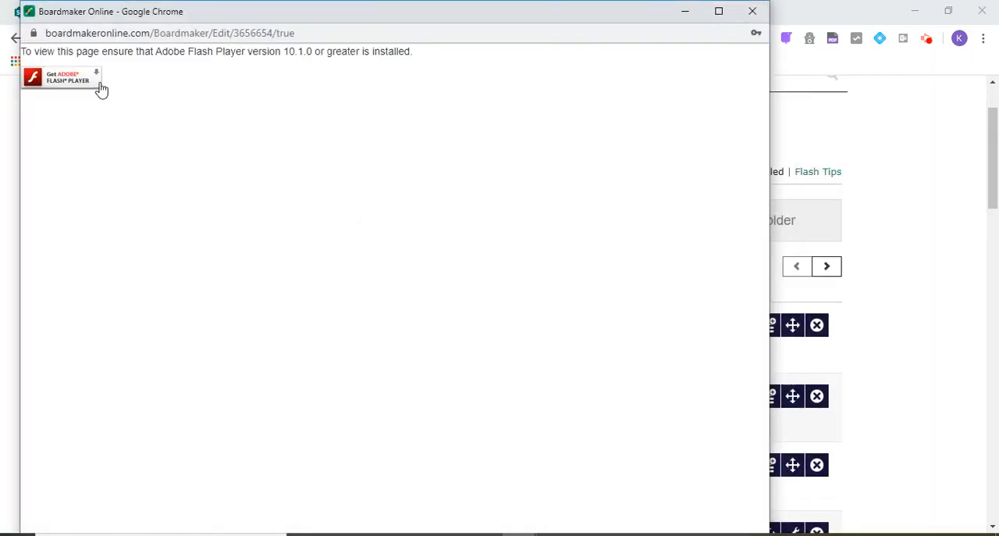
click(70, 76)
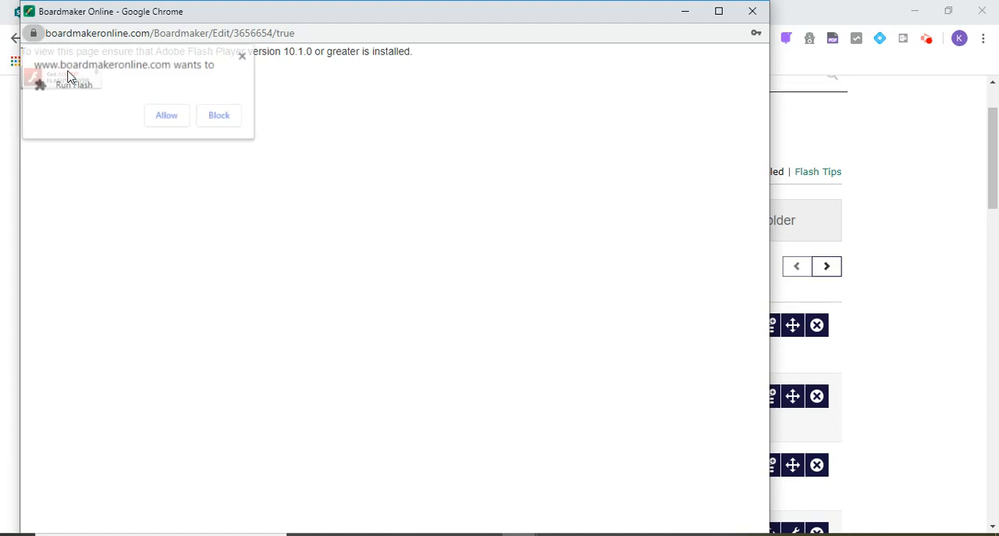
click(177, 114)
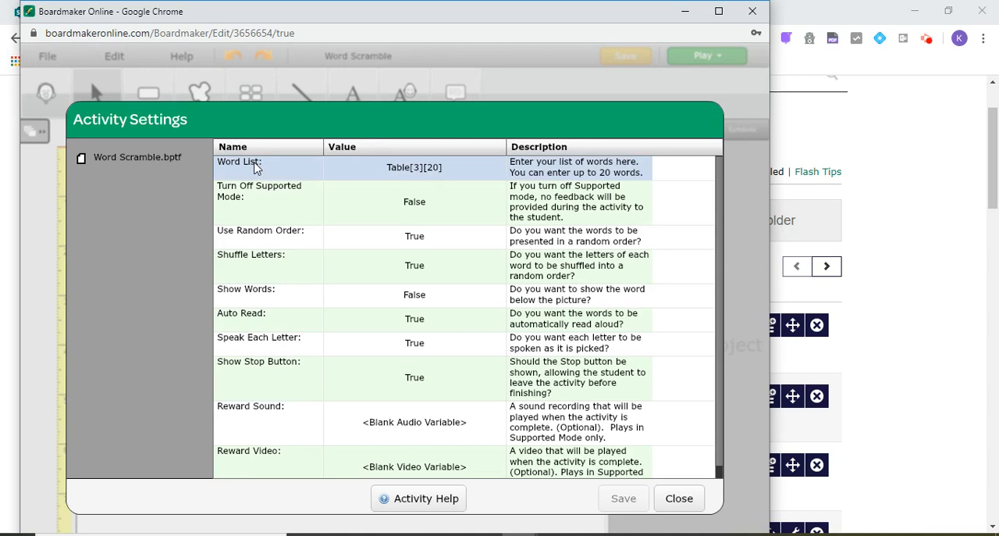
Step: Open the Word List table from the activity settings and look over its word, picture and UseWord columns
click(262, 193)
click(416, 170)
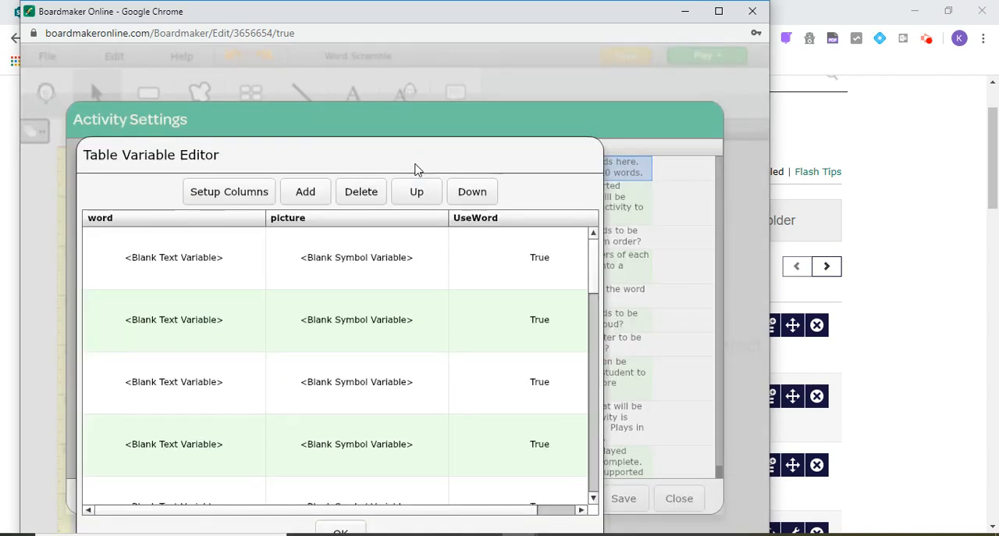
click(440, 512)
drag(439, 516, 406, 516)
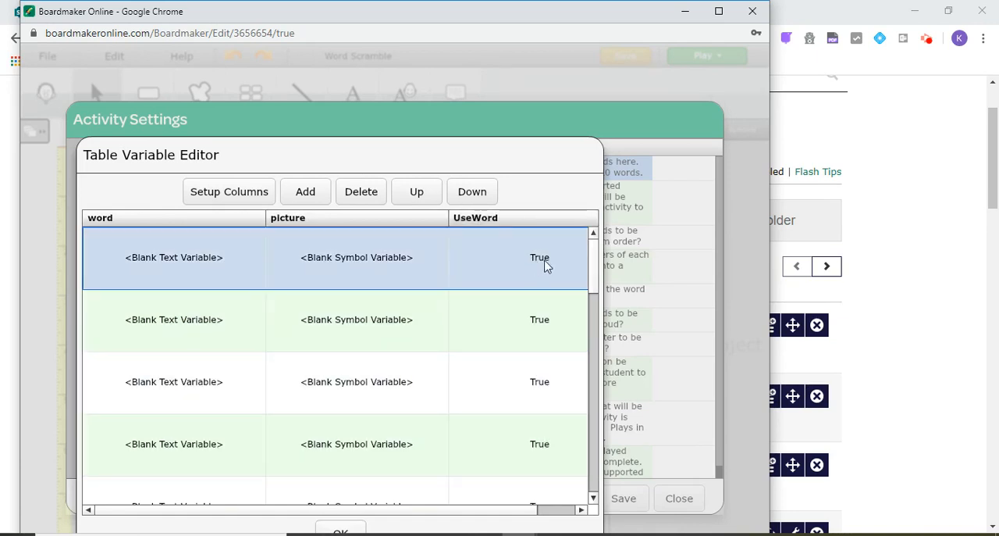
drag(490, 519, 546, 518)
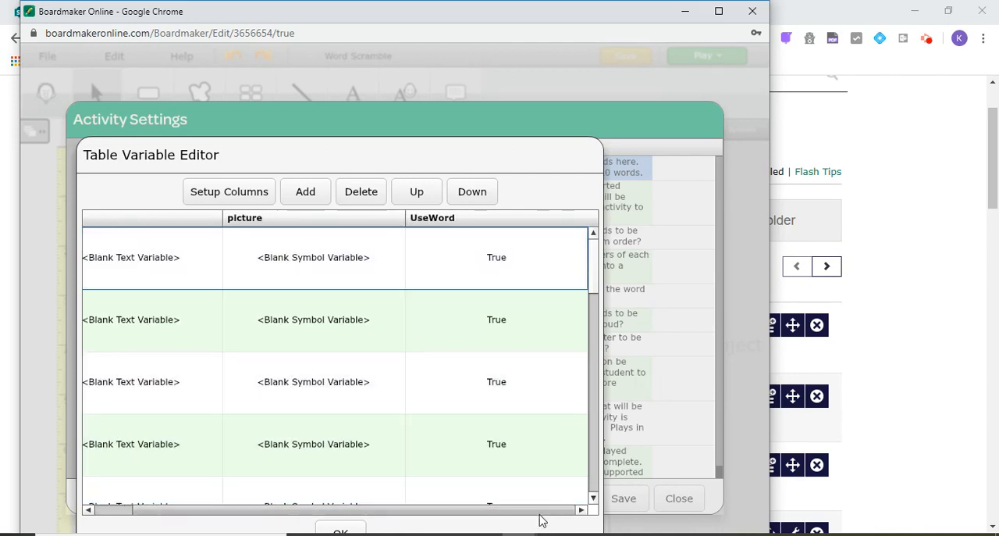
drag(530, 512, 489, 512)
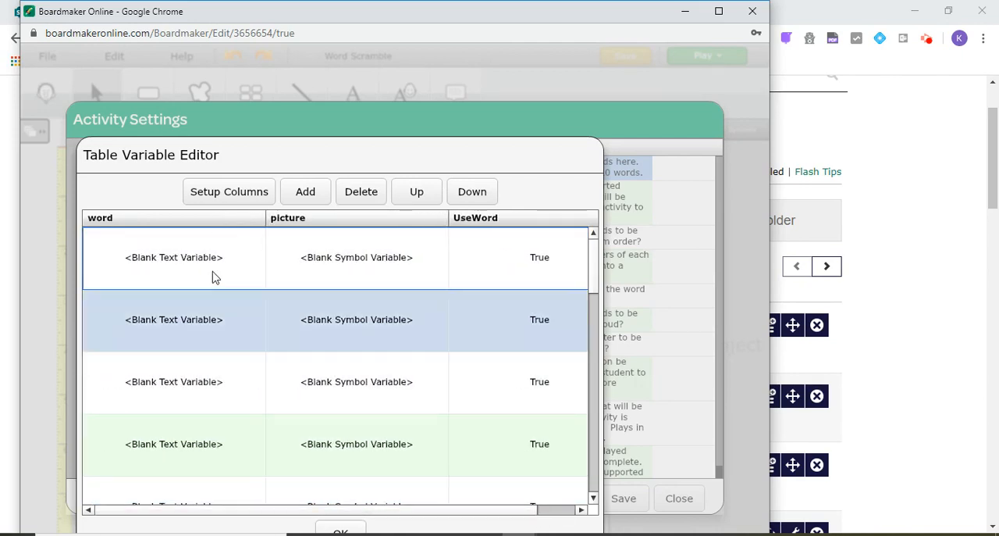
Step: Enter the words "you", "with", "and", "that" and "said" in the first five rows of the word column
click(178, 260)
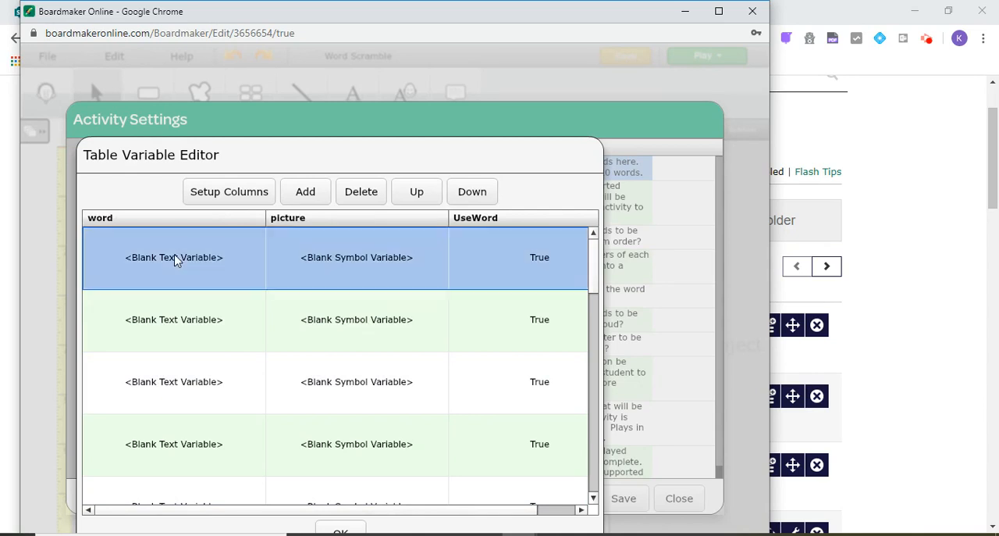
click(177, 261)
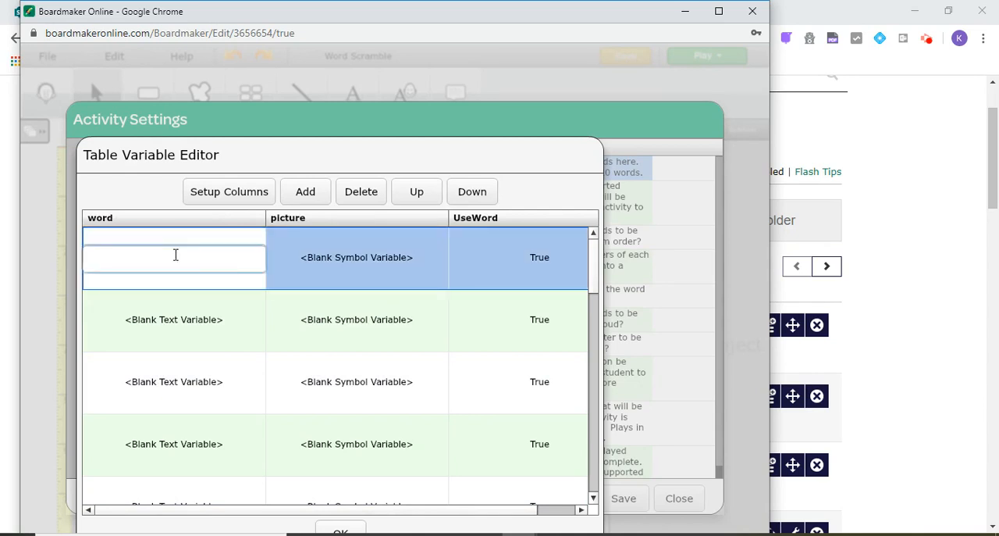
text(you)
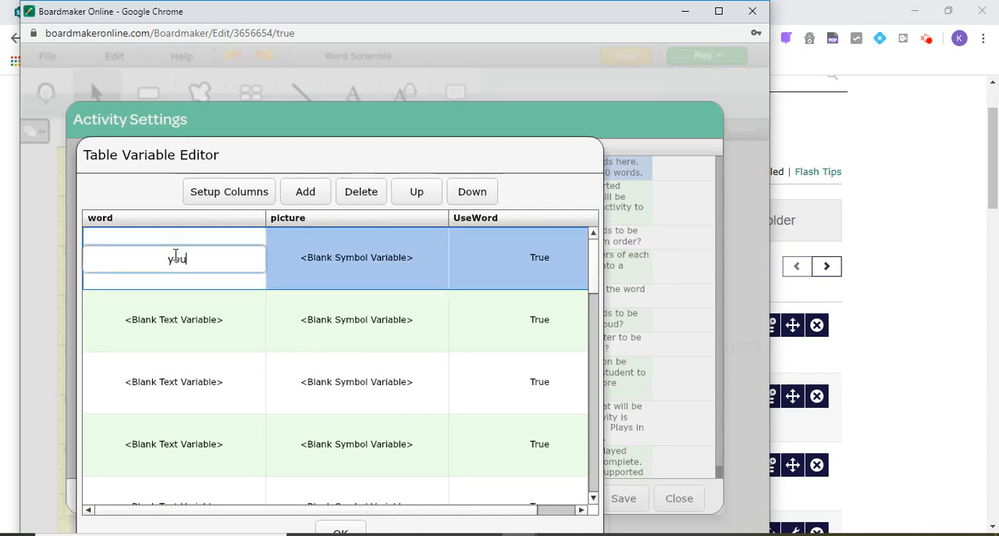
click(196, 323)
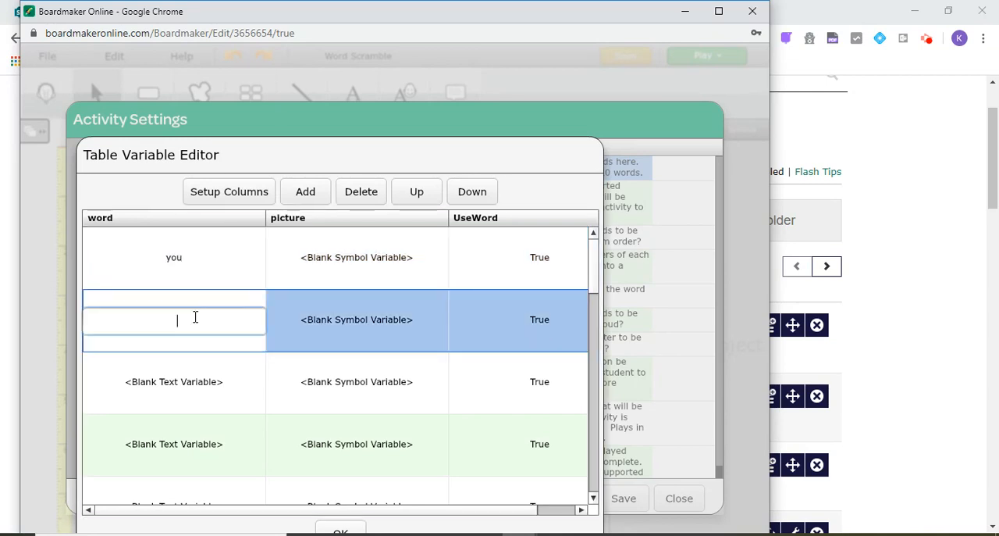
text(with)
click(196, 382)
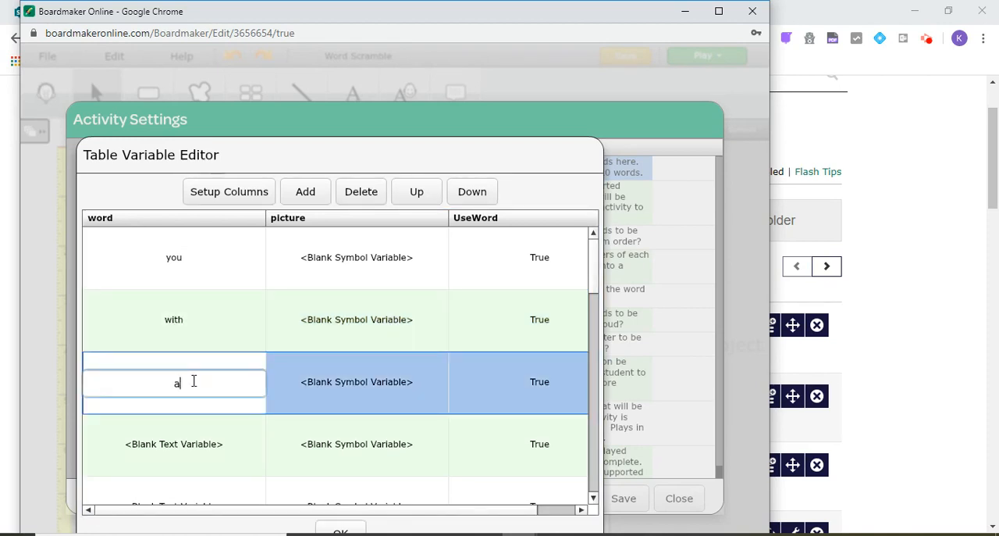
text(and)
click(187, 446)
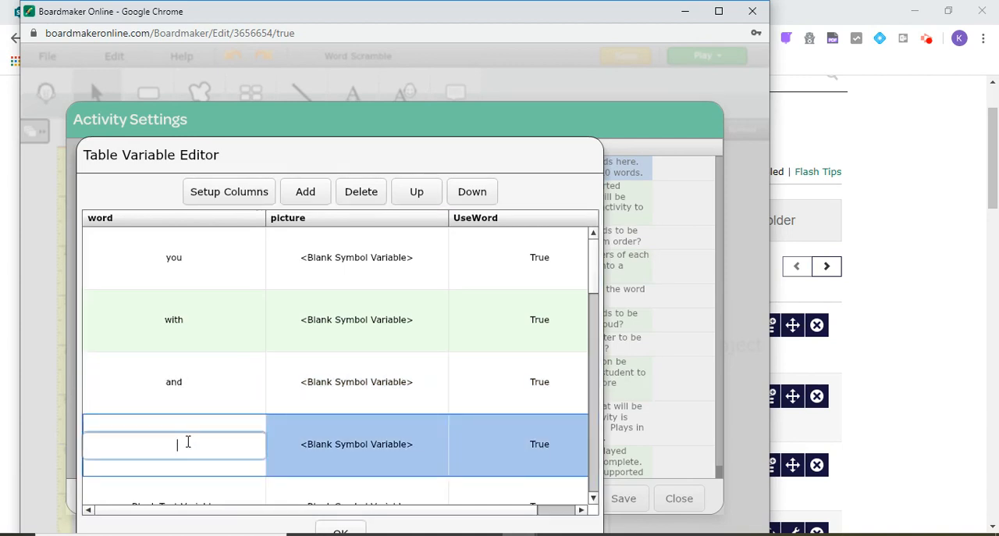
text(that)
drag(593, 286, 593, 305)
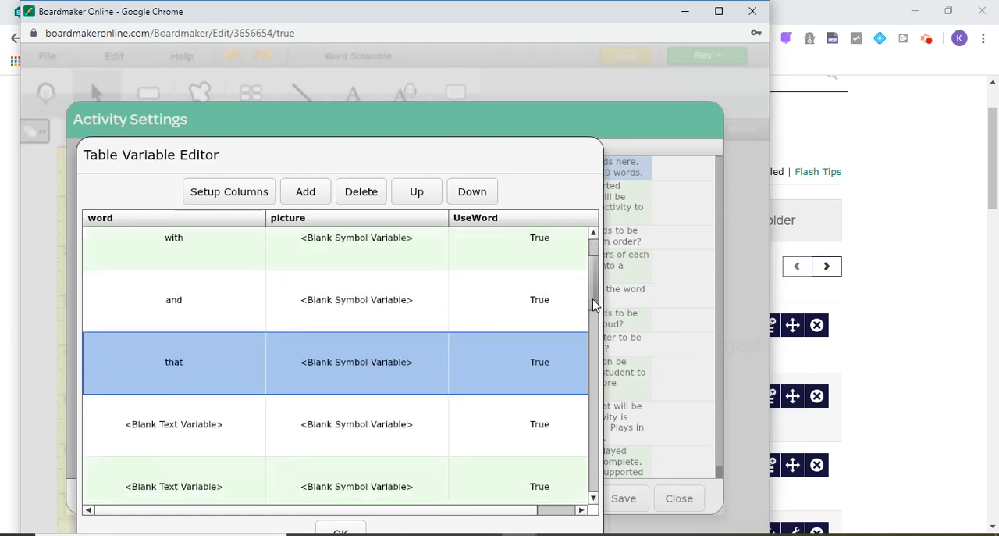
click(182, 433)
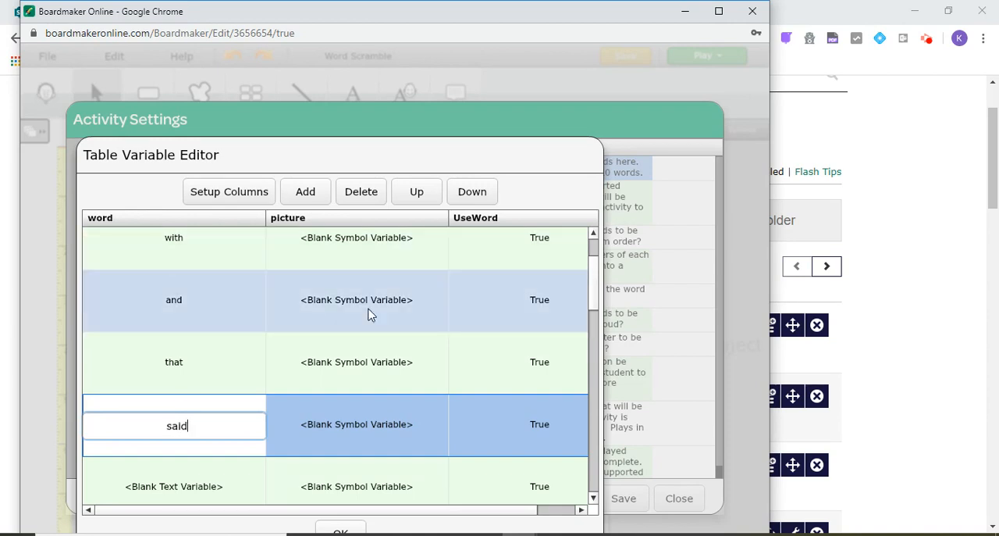
Step: Search the web for "weekly spelling words" and set the pencils image with that title as the picture for "you"
click(593, 280)
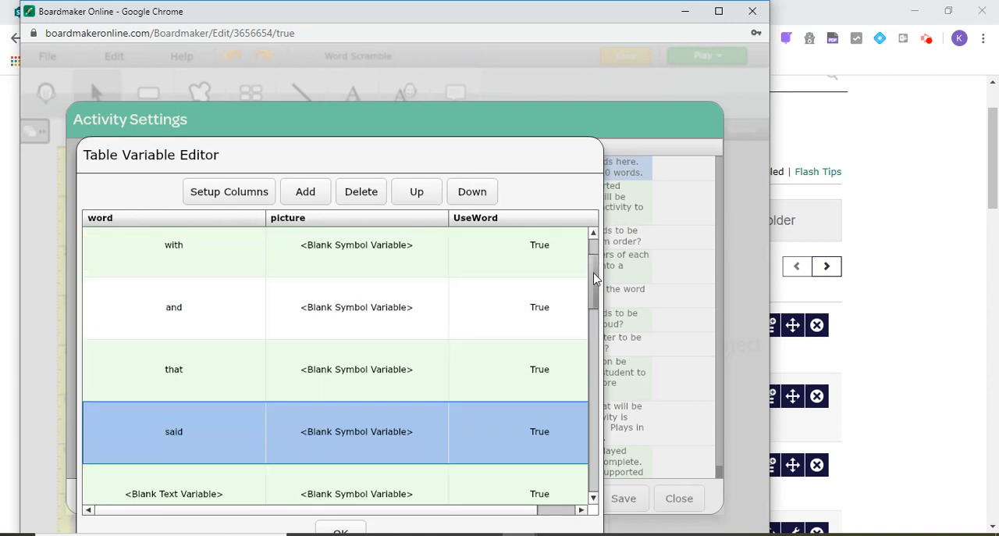
scroll(594, 279, up, 1)
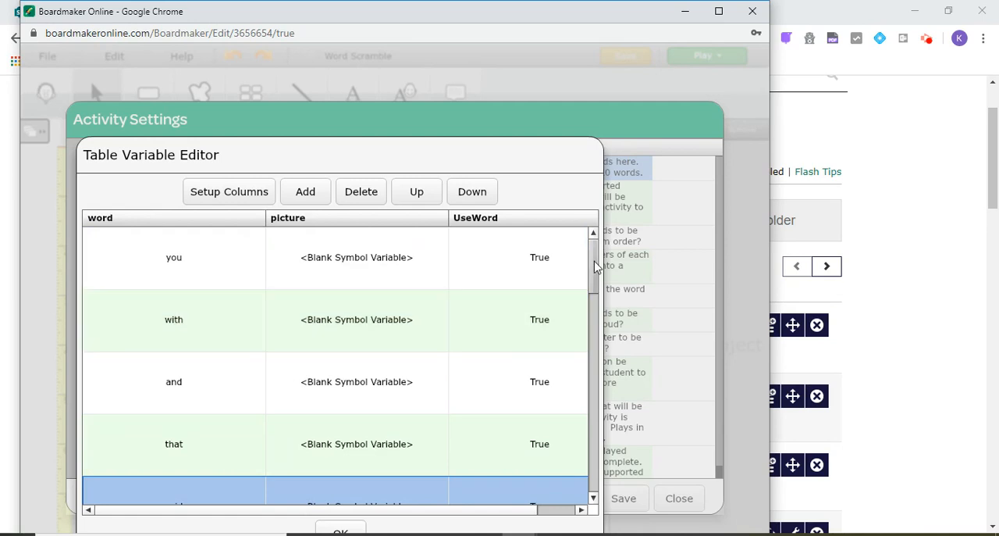
double_click(354, 266)
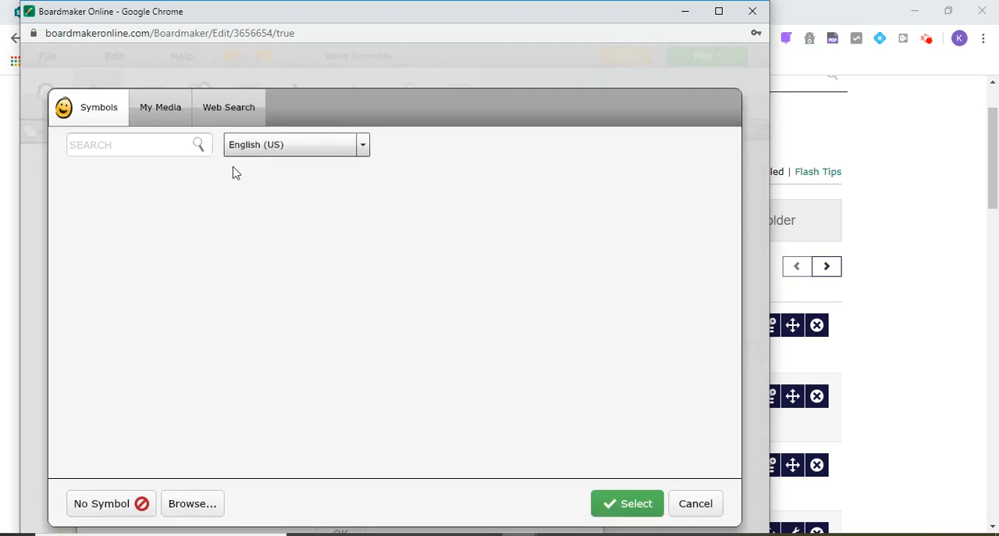
click(225, 112)
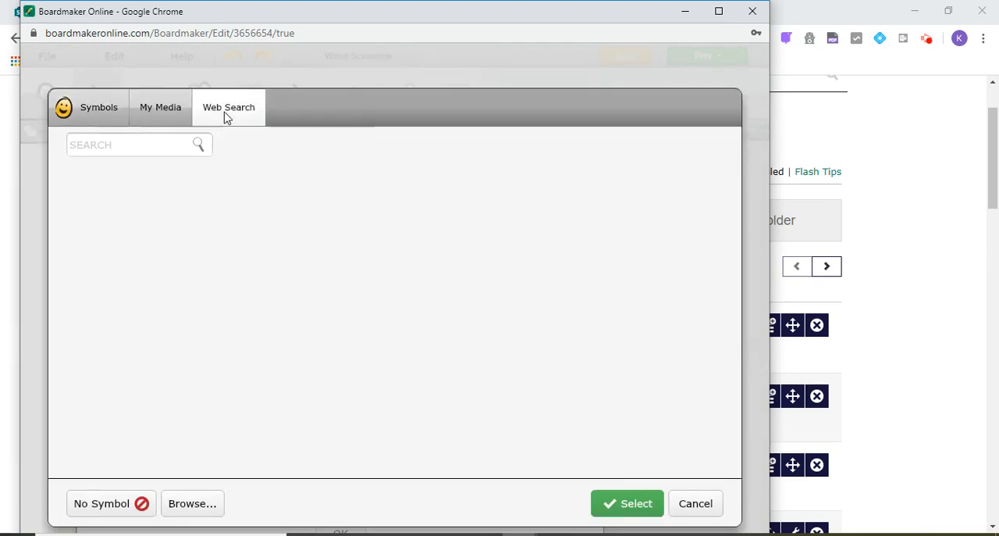
click(121, 147)
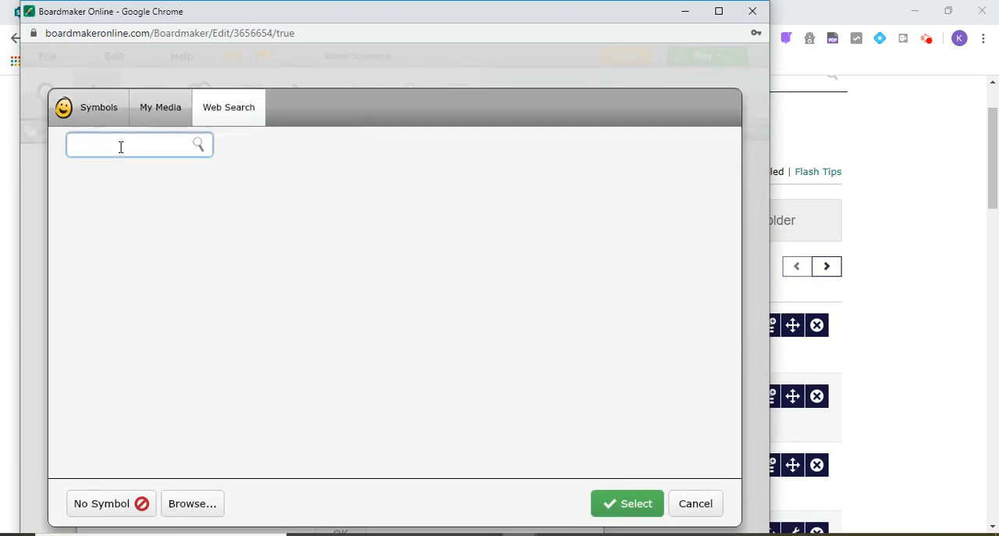
text(weekly spelling words)
click(197, 146)
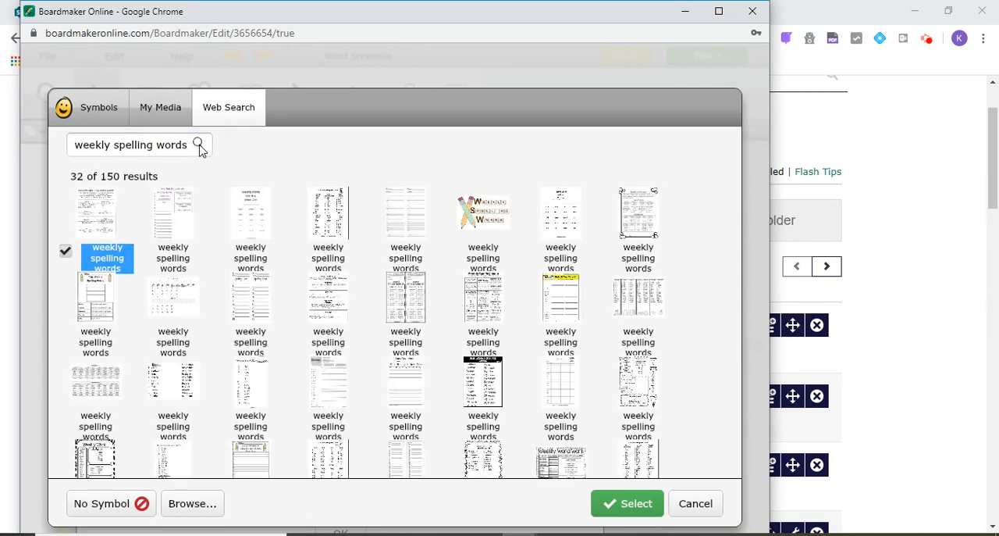
click(484, 226)
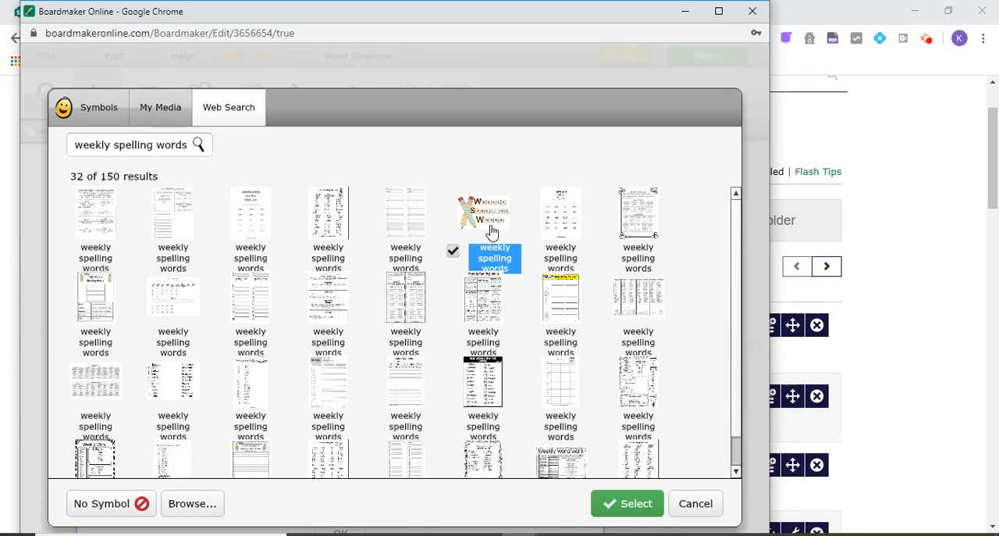
click(645, 502)
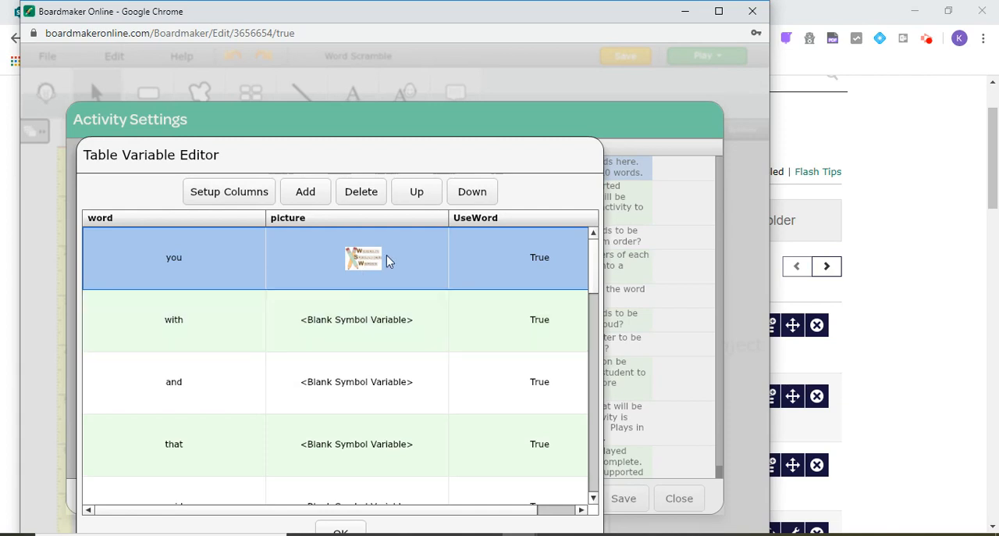
Step: Set the picture for "with" to the weekly spelling words image file from the Desktop
click(357, 321)
click(357, 321)
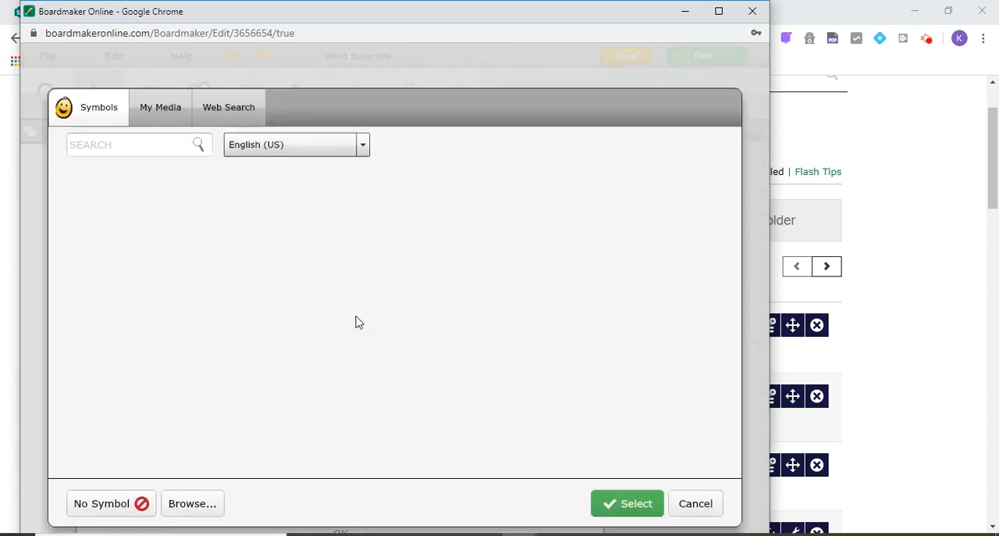
click(196, 504)
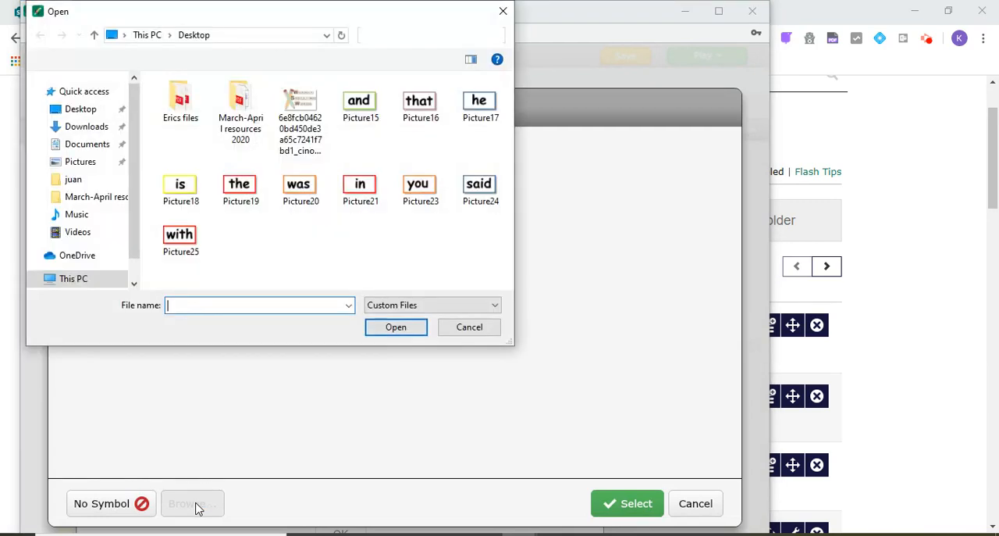
click(300, 113)
click(396, 326)
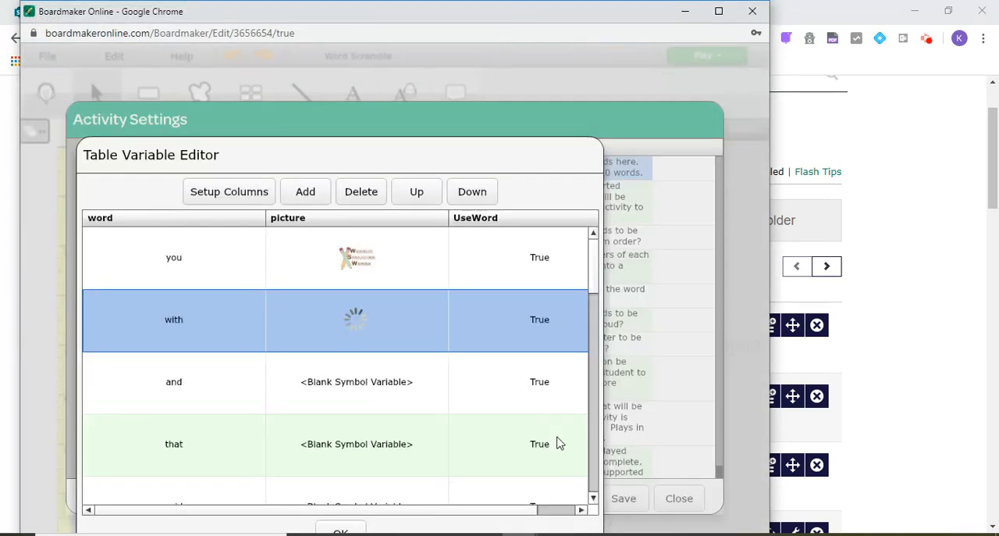
Step: Assign the same weekly spelling words image from the Desktop as the picture for "and"
click(357, 385)
click(356, 385)
click(205, 500)
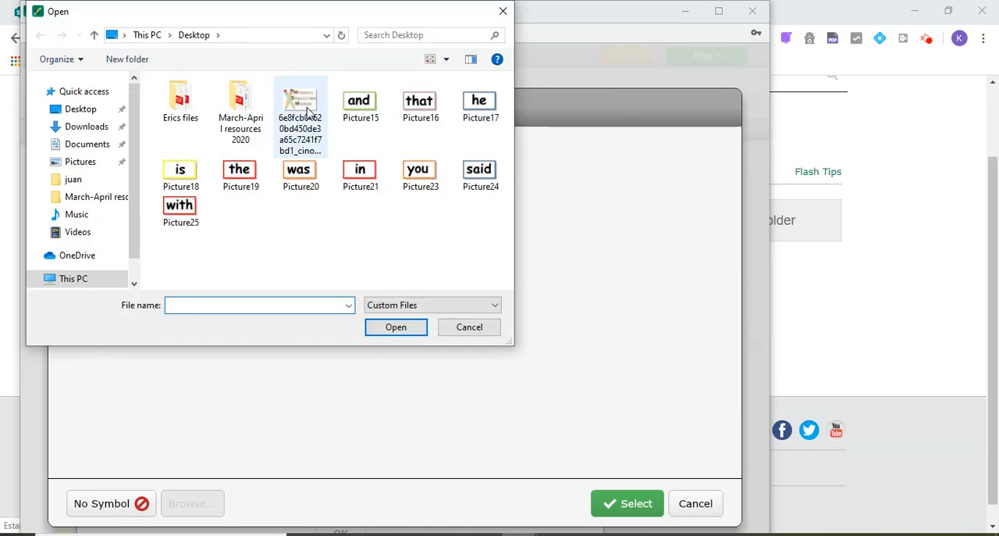
double_click(307, 108)
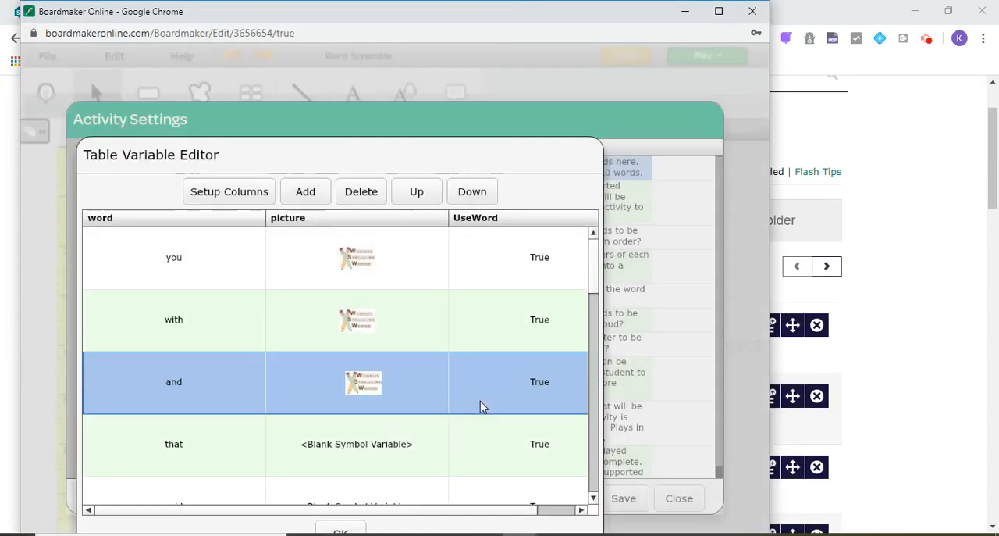
Step: Use the Desktop's weekly spelling words image as the picture in the "that" row
drag(598, 263, 598, 280)
click(376, 375)
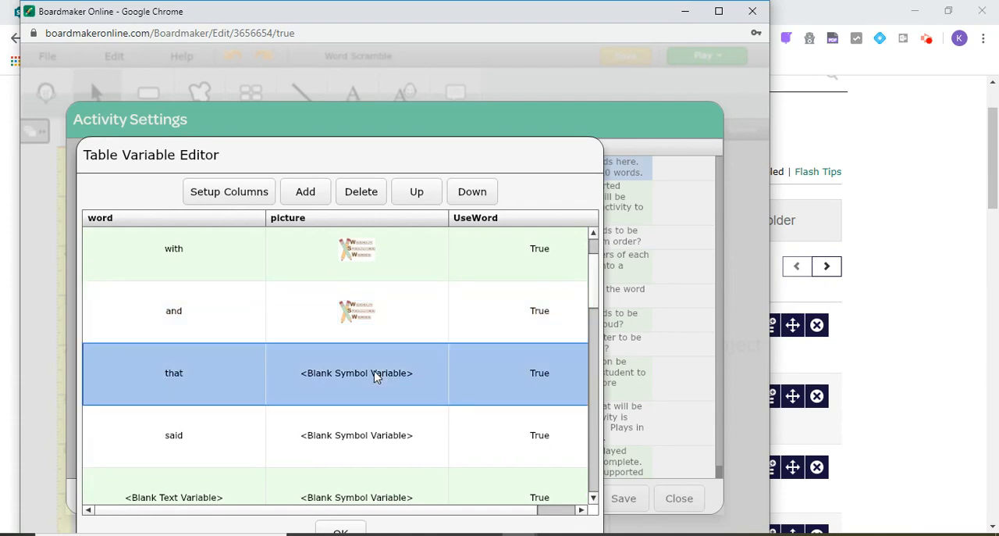
click(377, 374)
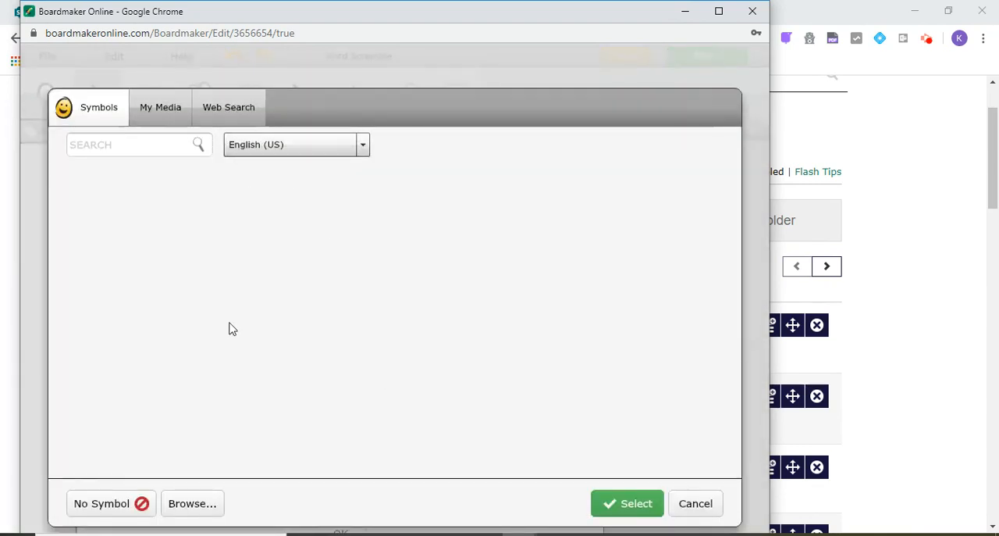
click(183, 507)
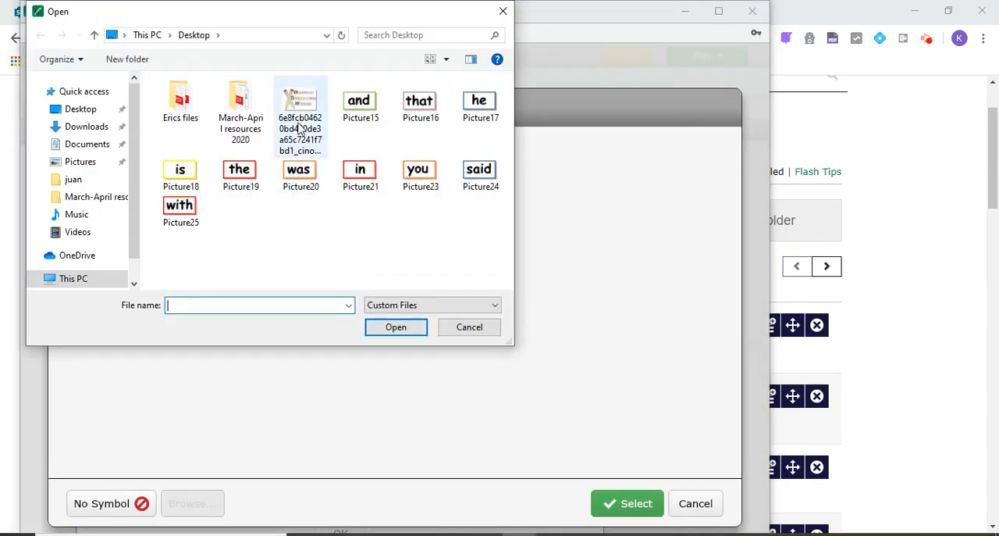
double_click(302, 127)
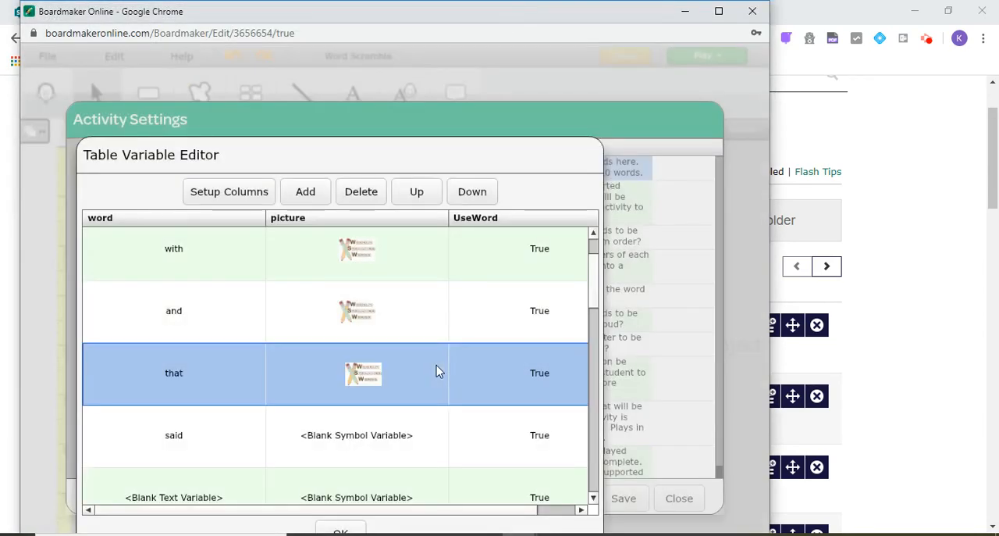
Step: Fill the picture cell of the "said" row with the weekly spelling words image from the Desktop
double_click(371, 437)
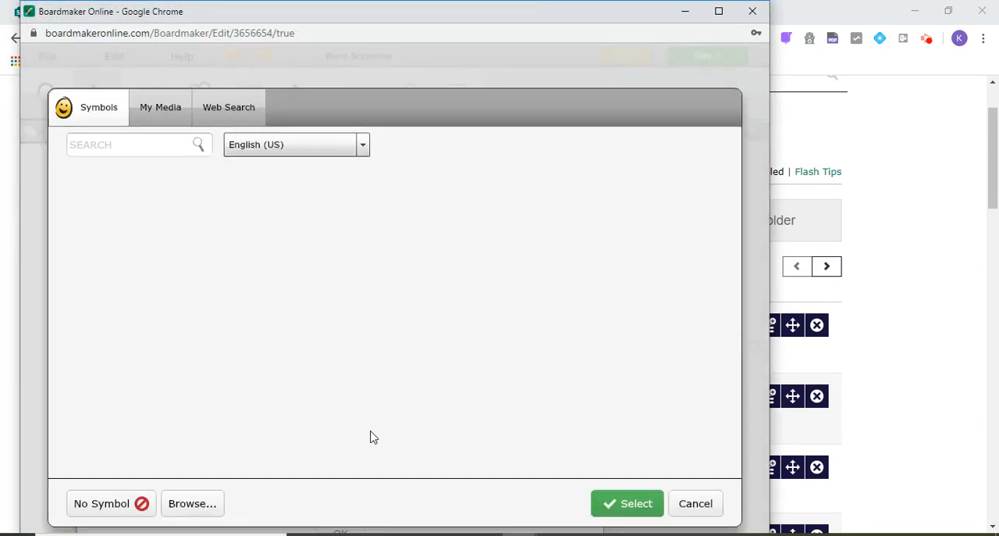
click(191, 506)
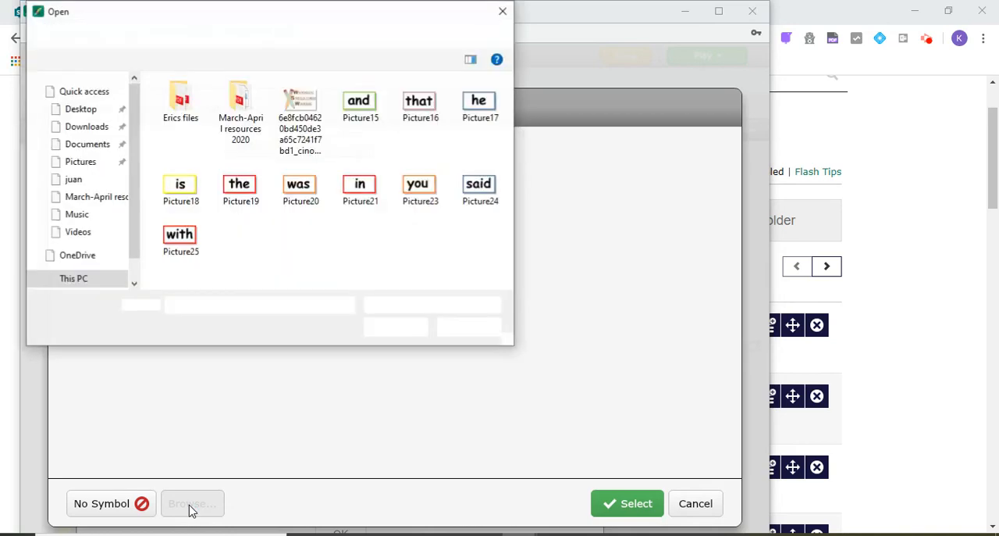
double_click(308, 117)
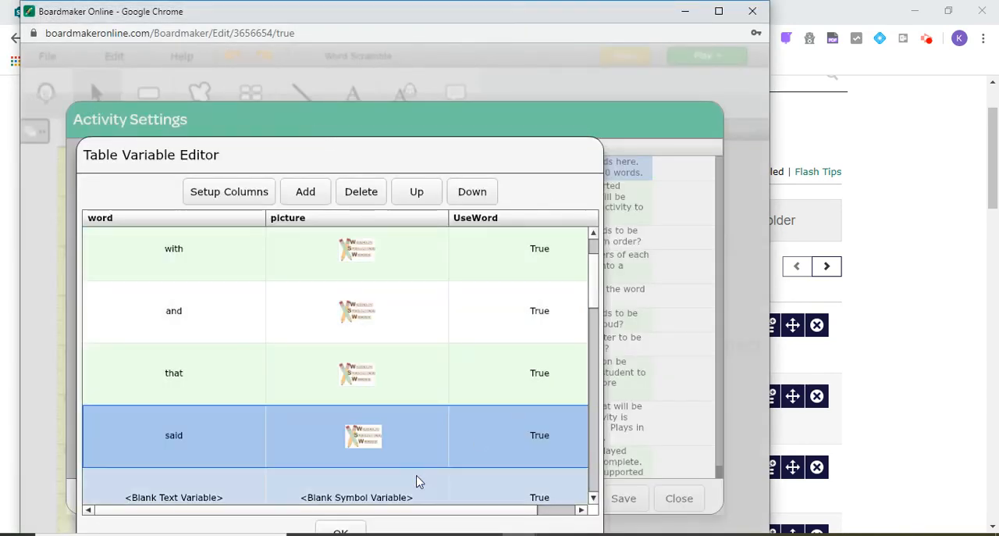
Step: Accept the edited word list table and save the activity settings
click(347, 528)
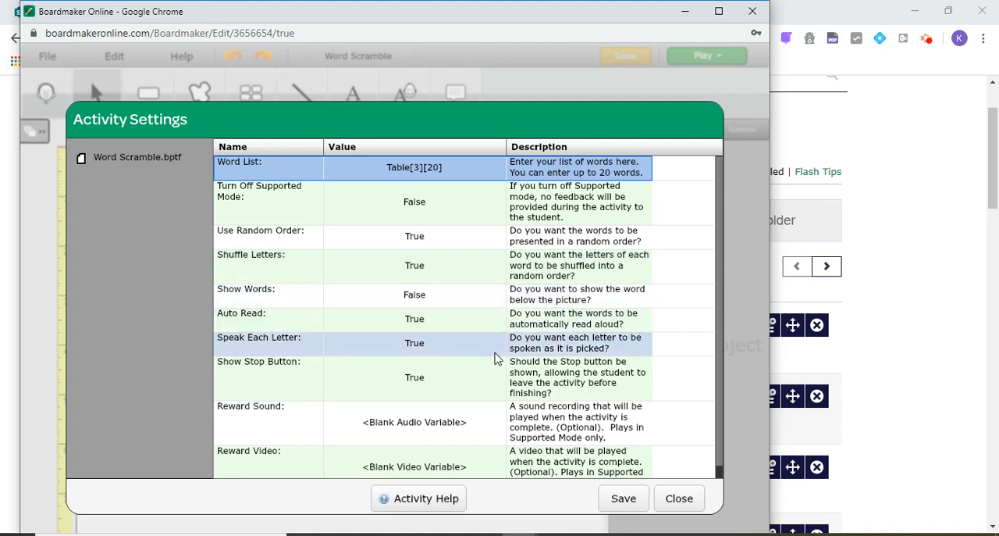
click(623, 503)
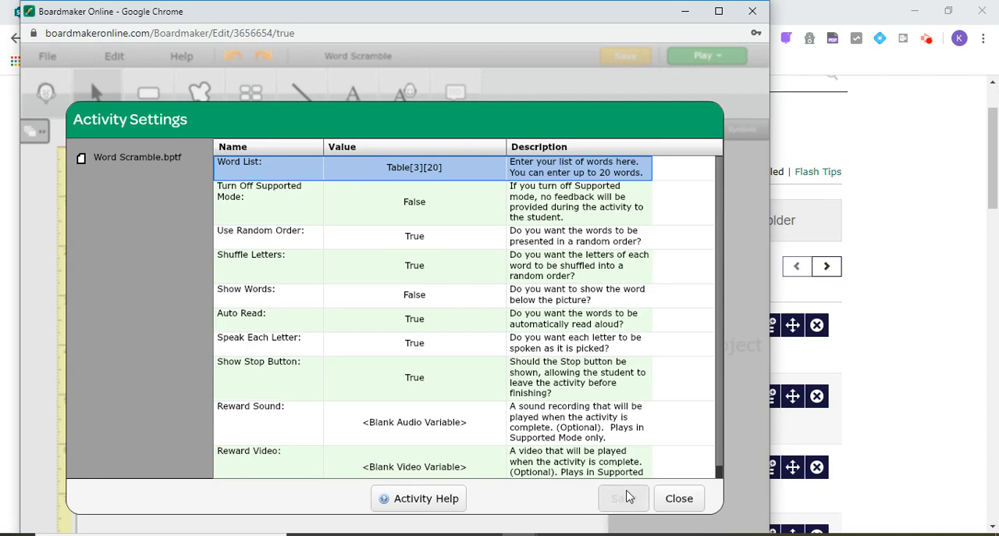
click(628, 497)
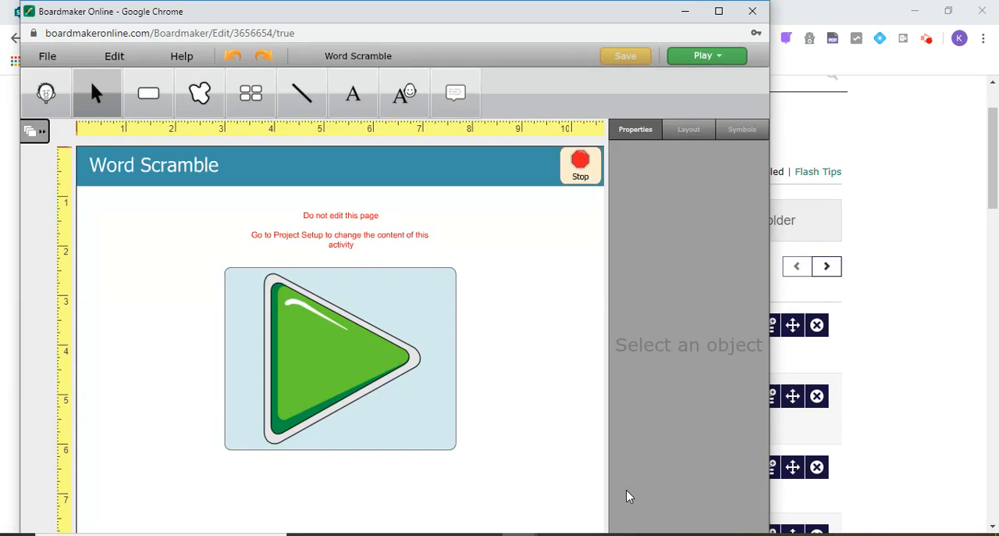
Step: Play the activity, spell "and" with the letter tiles and check the answer
click(697, 57)
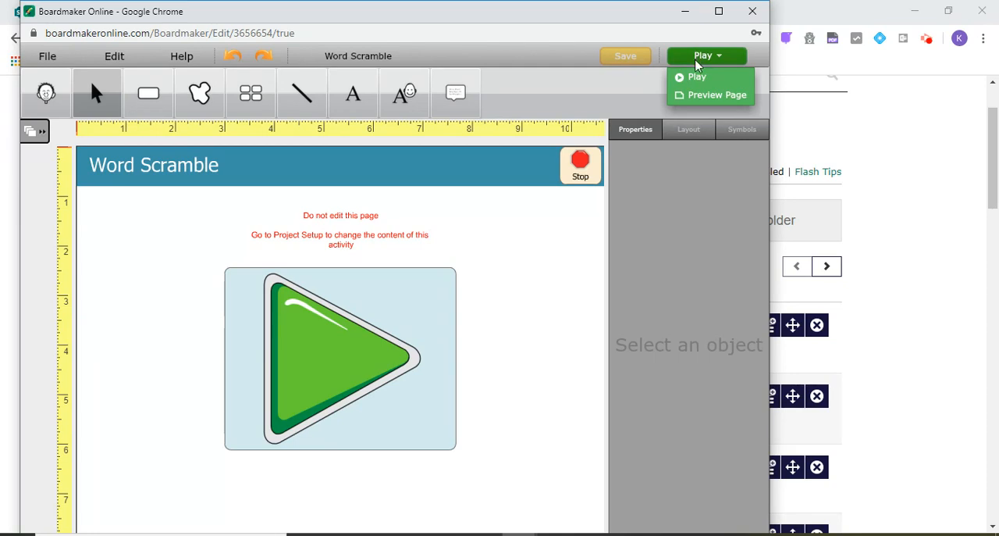
click(697, 78)
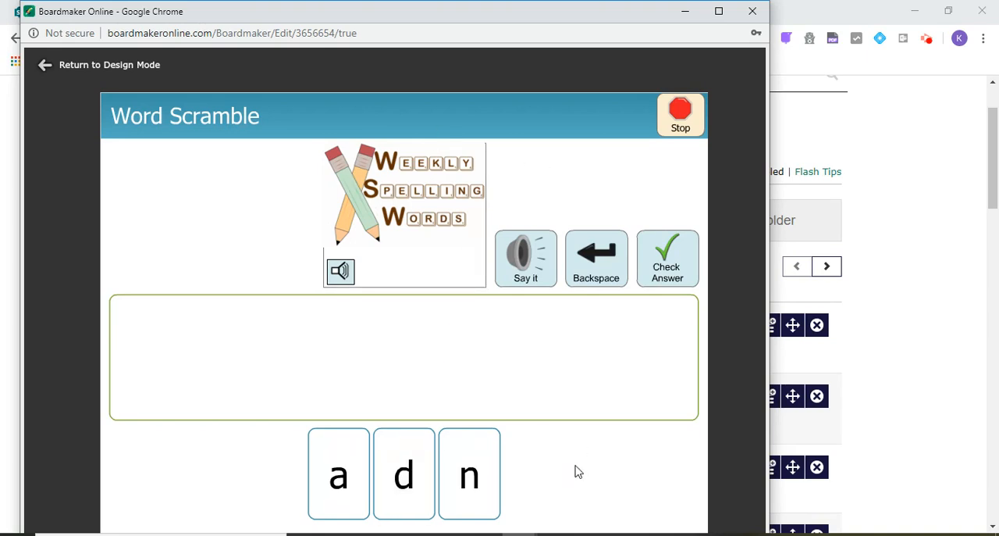
click(347, 484)
click(461, 476)
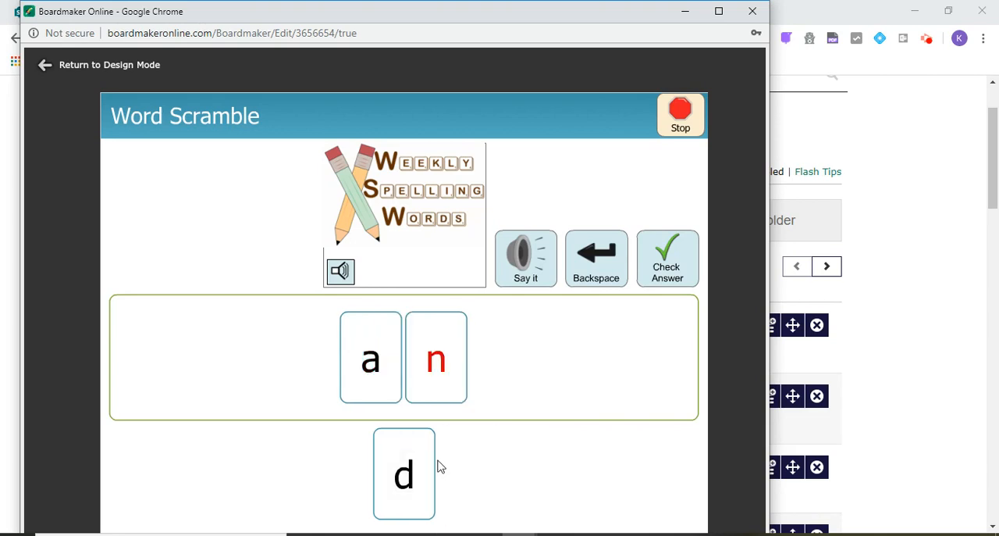
click(403, 472)
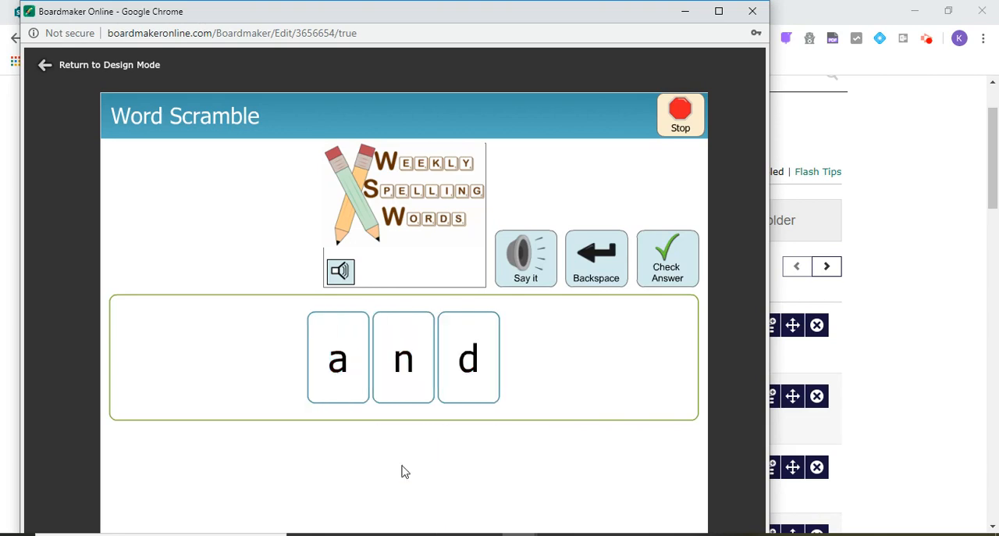
click(685, 259)
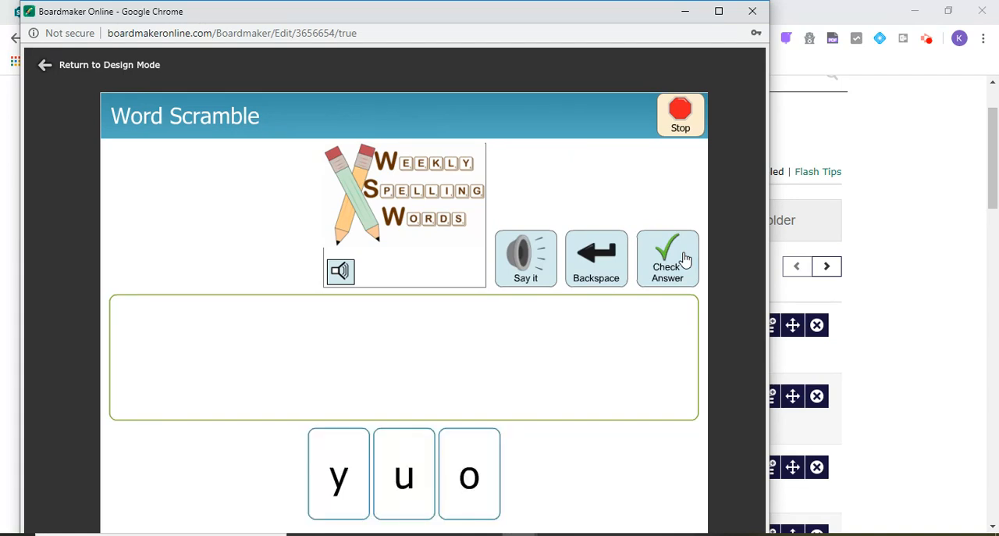
Step: Listen to the spoken word, spell "you" with the letter tiles and check the answer
click(336, 273)
click(337, 472)
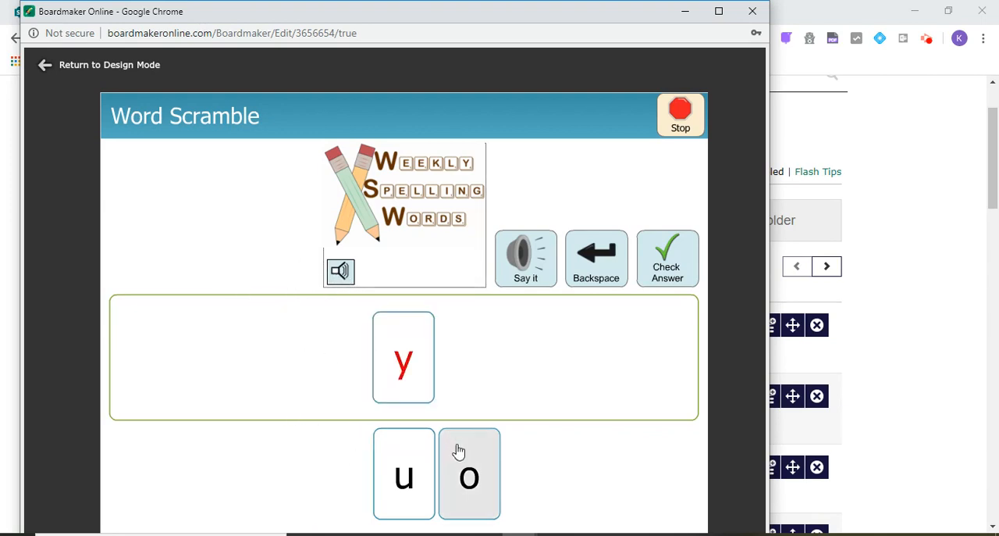
click(468, 467)
click(408, 476)
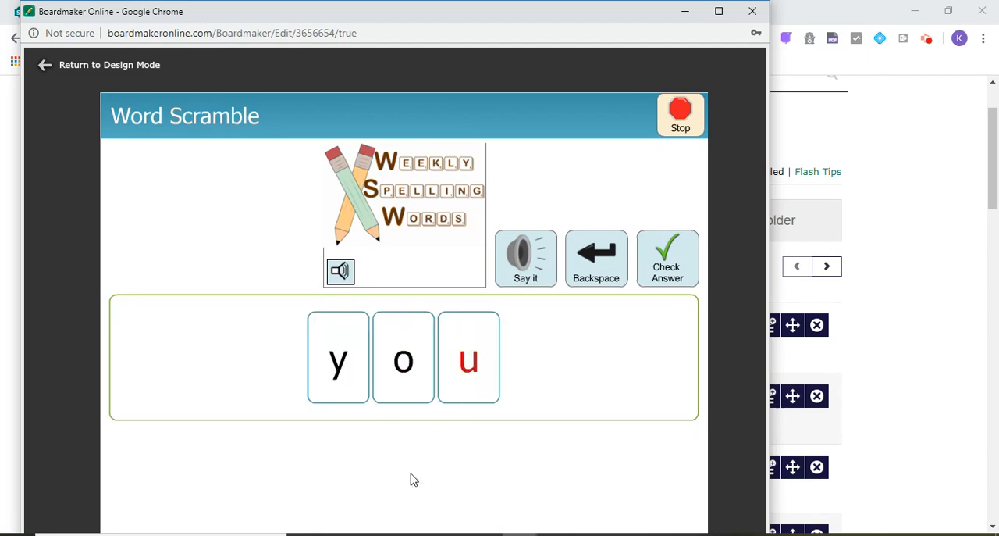
click(668, 269)
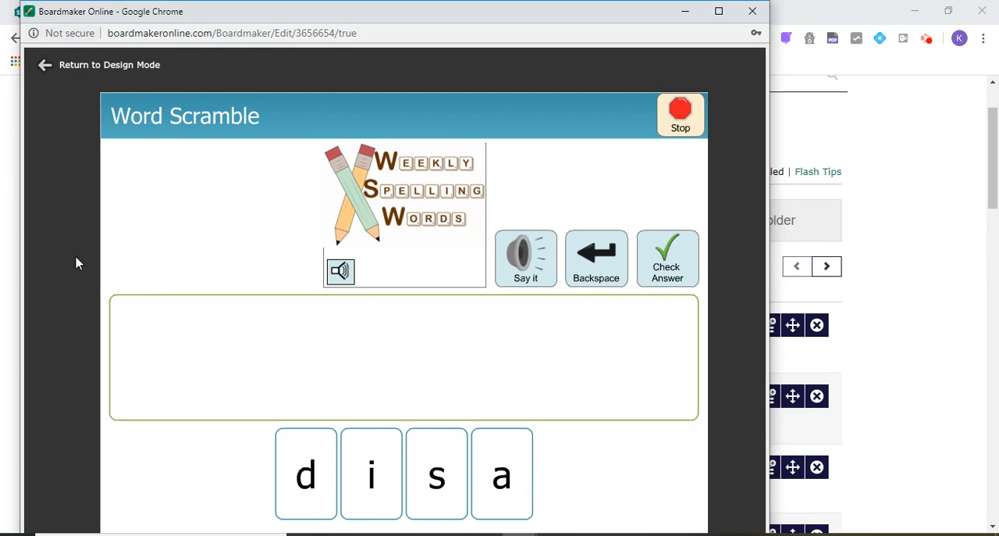
Step: Return to design mode and save a copy of the activity as "Word Scramble - you,with,and,that,said (no help)"
click(79, 67)
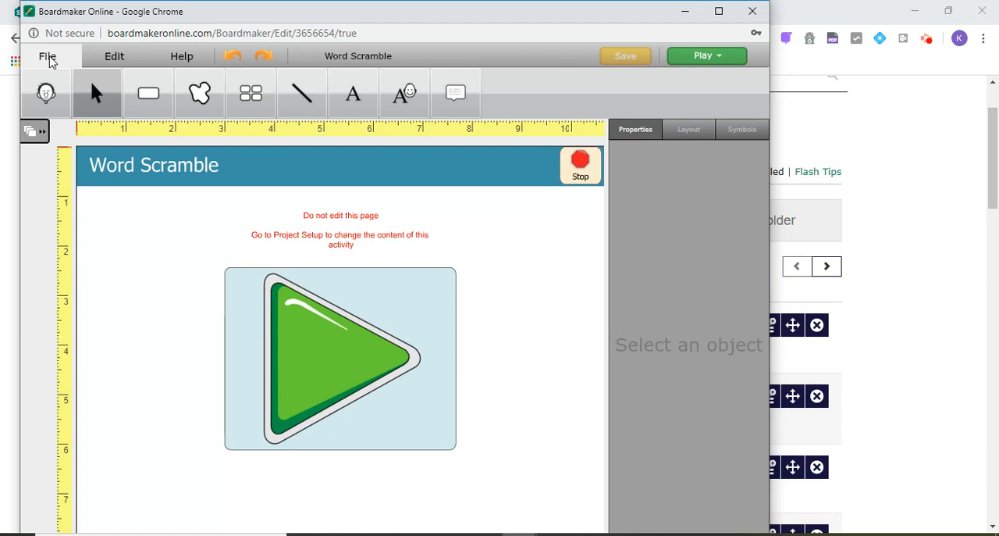
click(48, 61)
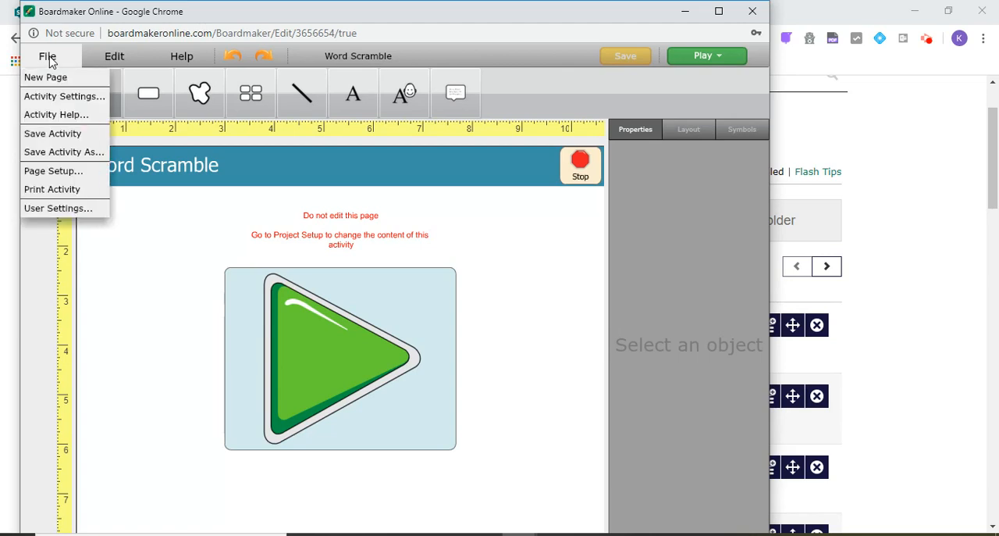
click(66, 153)
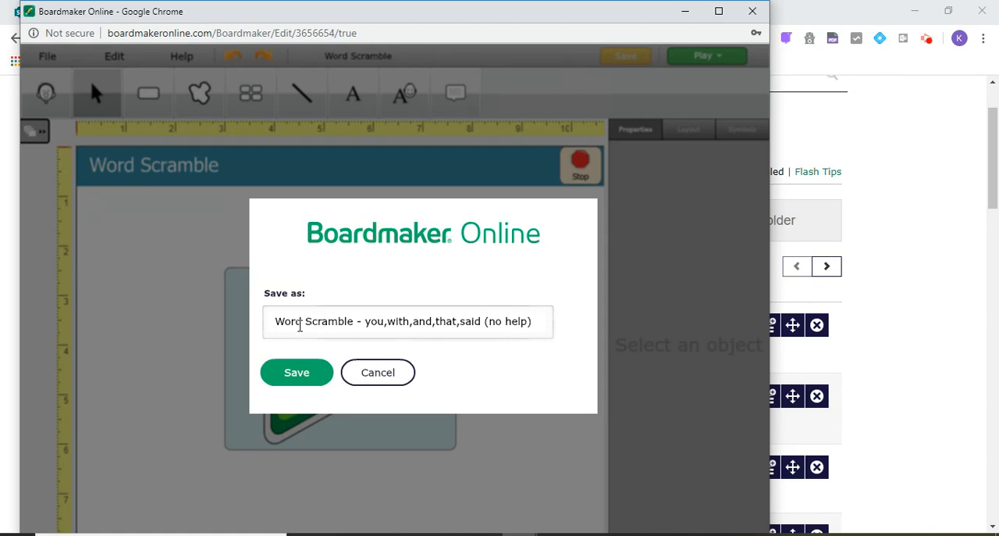
click(315, 380)
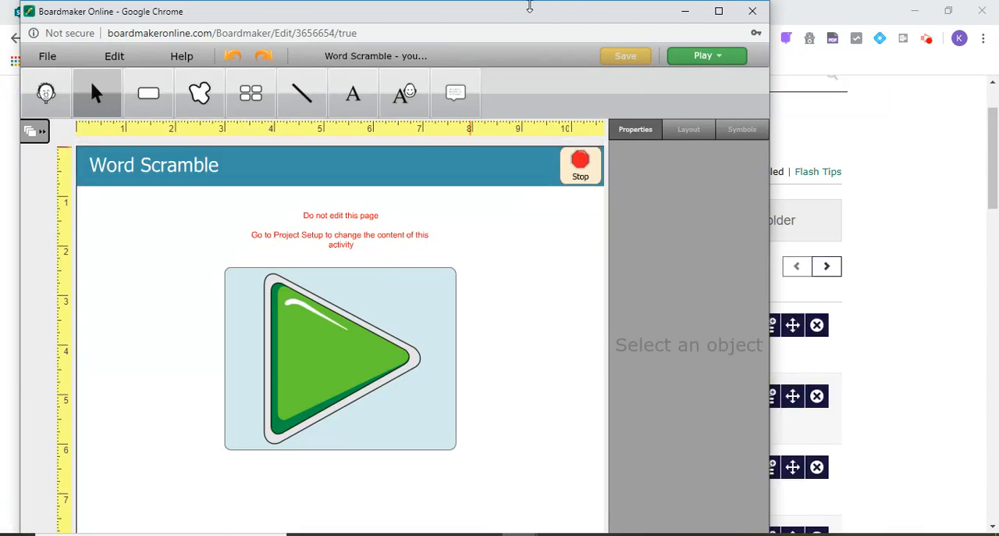
Step: Check the saved copy in the My Activities list behind the editor, and open the activity's WordList table for editing
drag(530, 17, 433, 421)
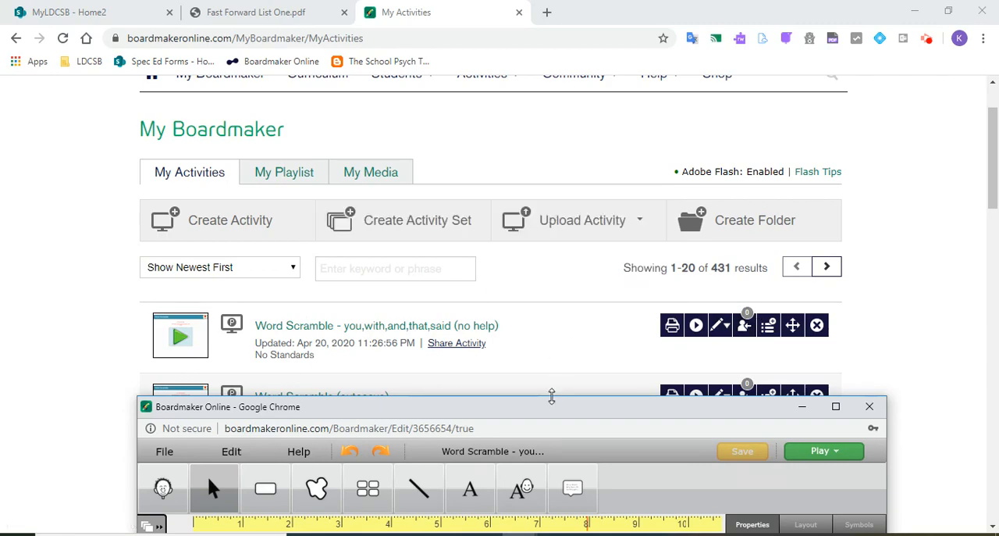
drag(551, 409, 502, 26)
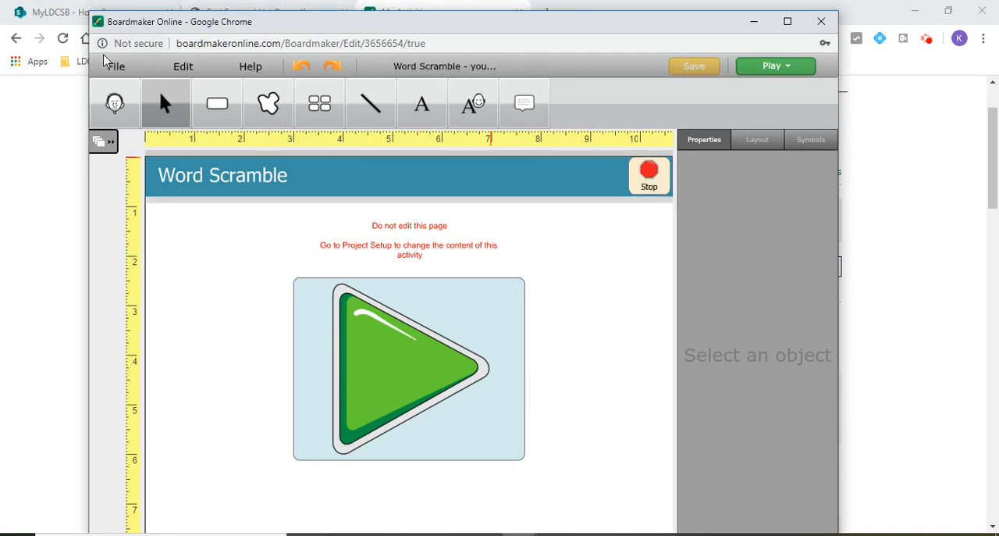
click(110, 142)
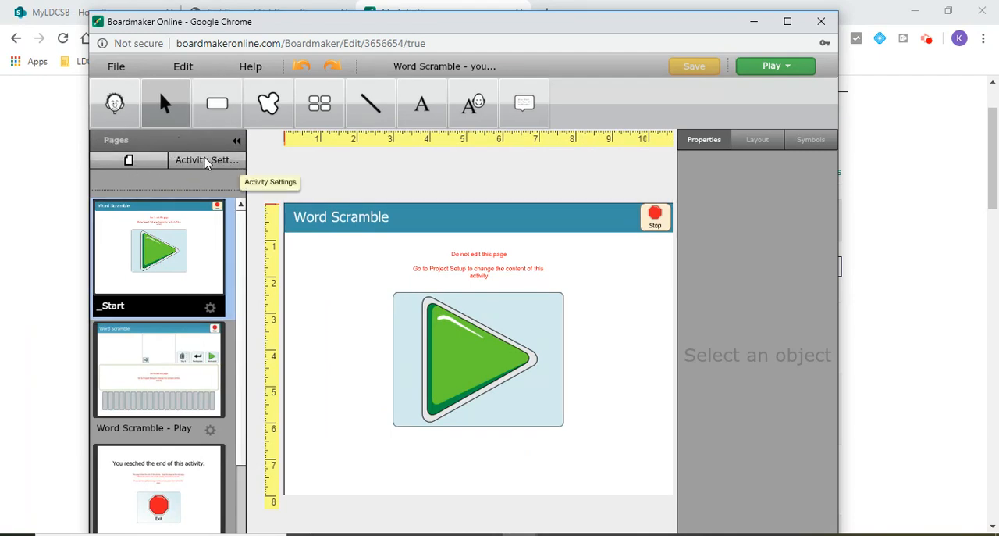
click(205, 162)
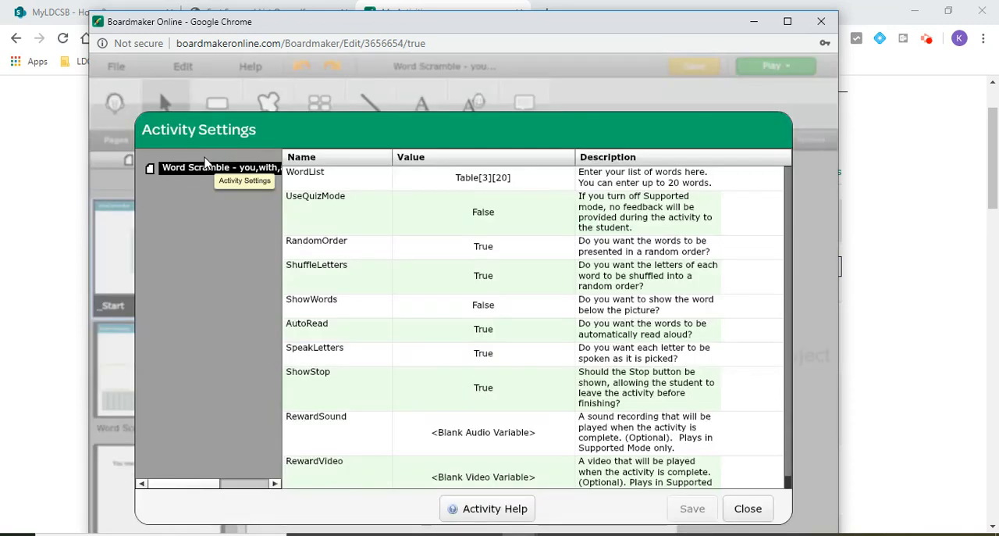
click(513, 178)
click(513, 178)
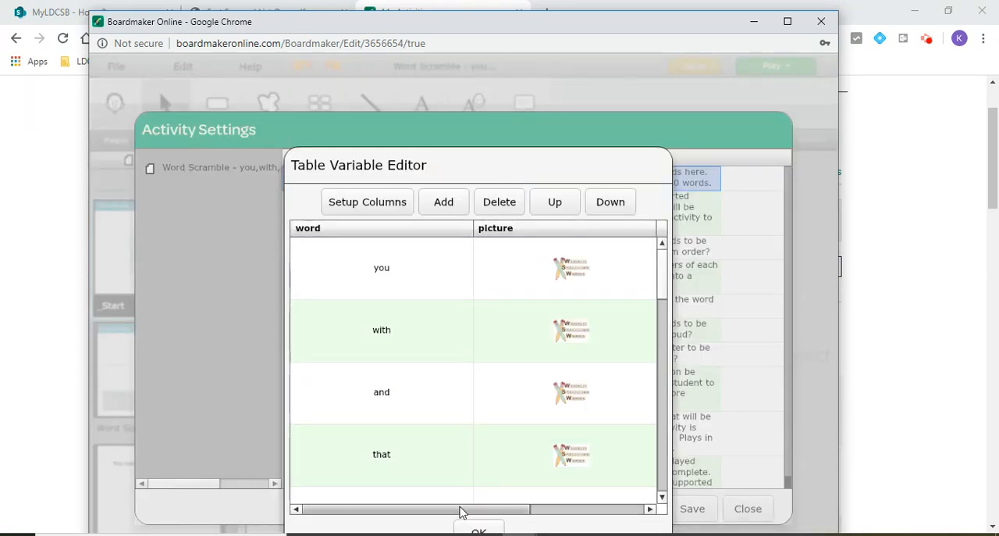
Step: Replace the picture for the word "you" with the image file Picture23 from the Desktop
drag(460, 512, 440, 527)
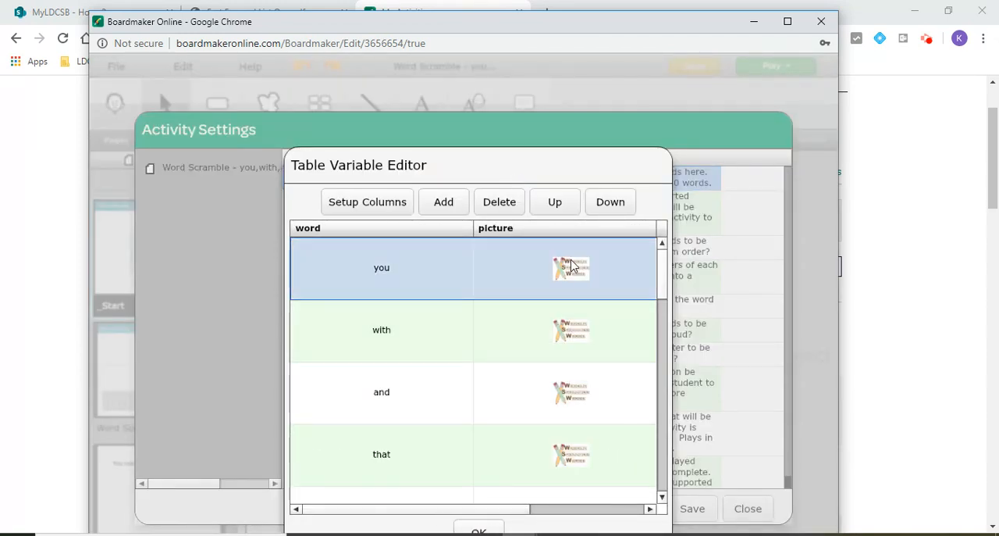
drag(516, 511, 531, 512)
click(545, 277)
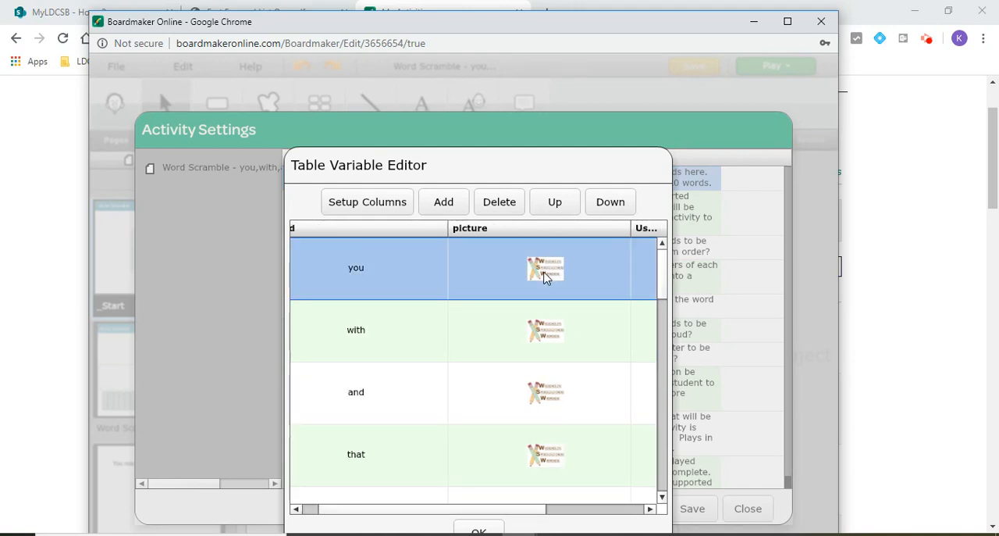
click(545, 277)
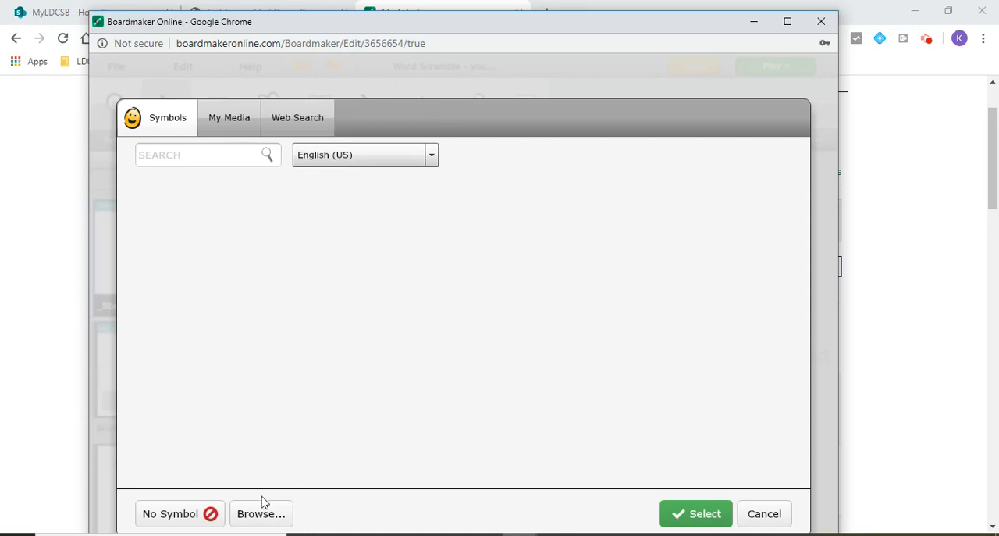
click(262, 513)
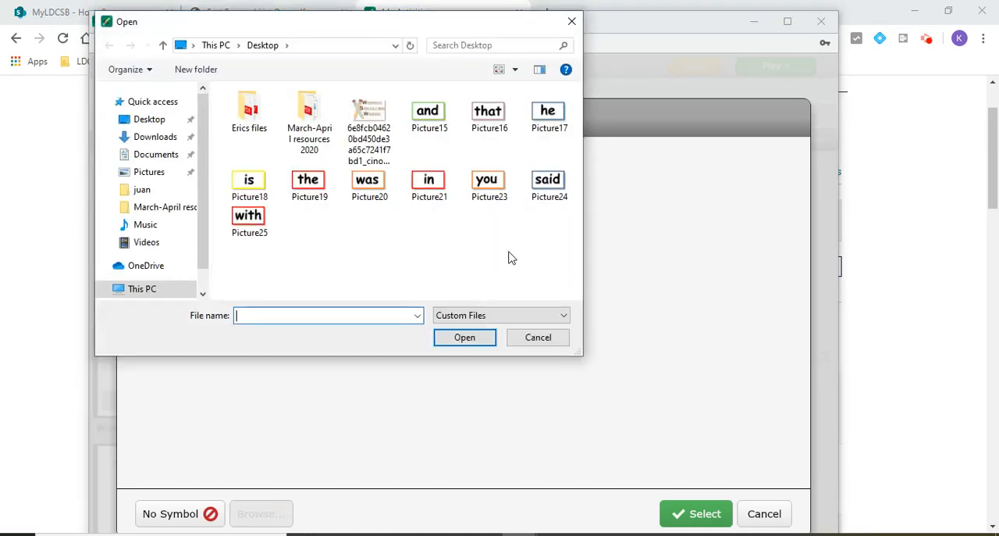
click(491, 188)
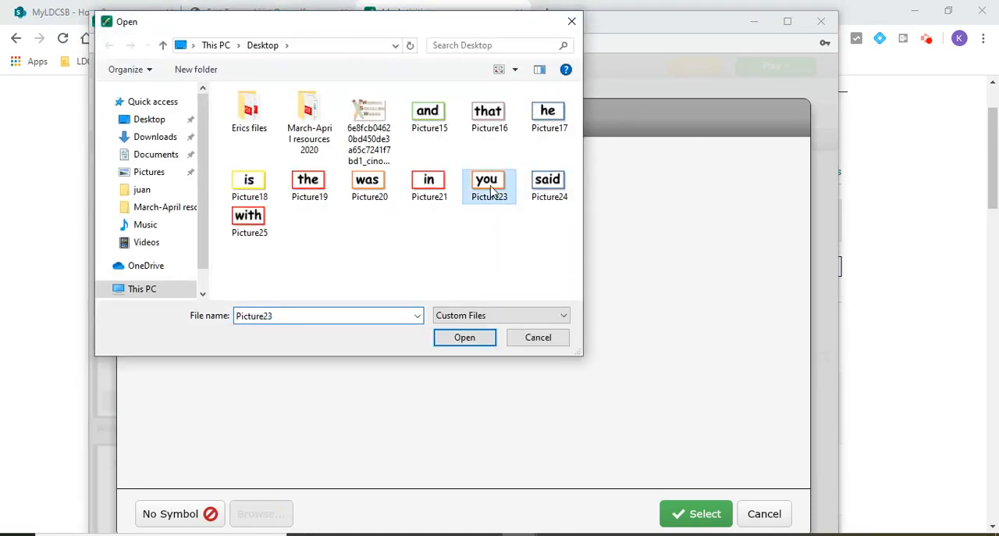
click(472, 337)
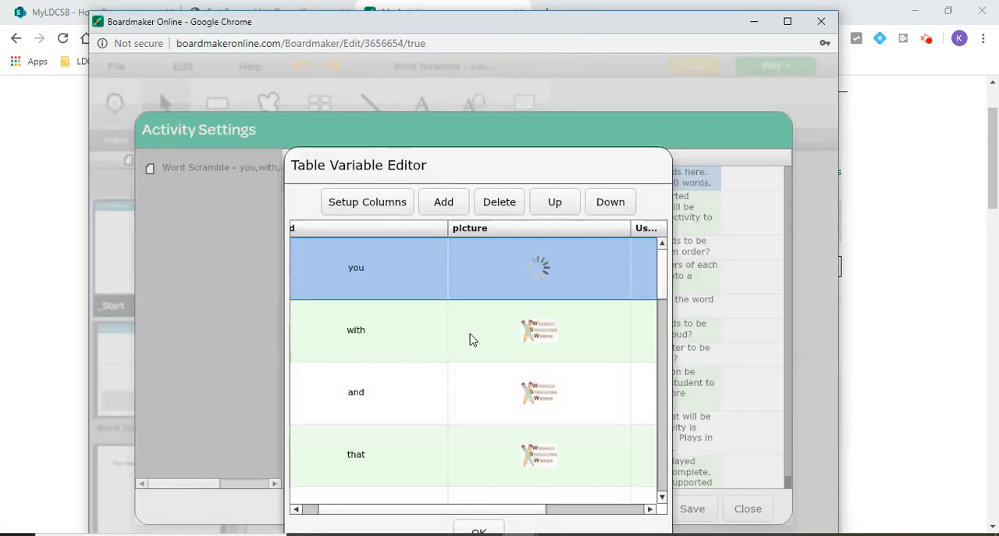
Step: Replace the picture for the word "with" with the image file Picture25 from the Desktop
double_click(551, 340)
click(273, 516)
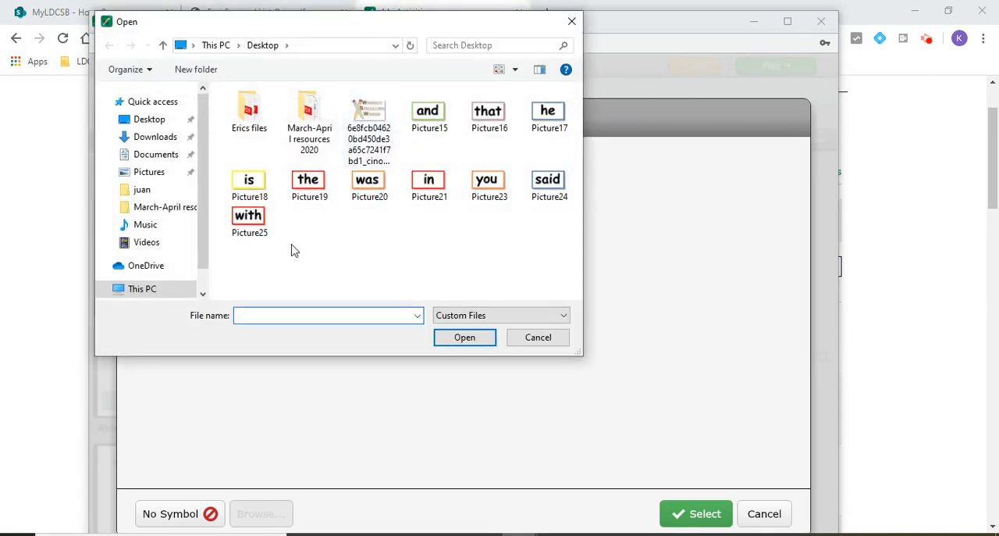
click(263, 225)
click(464, 338)
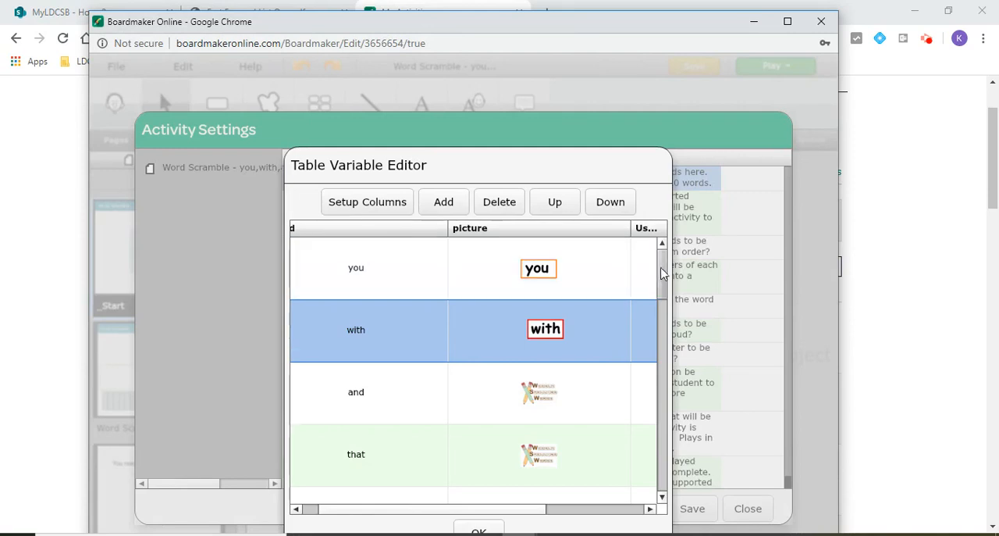
Step: Replace the picture for the word "and" with the image file Picture15 from the Desktop
scroll(662, 273, down, 1)
click(545, 320)
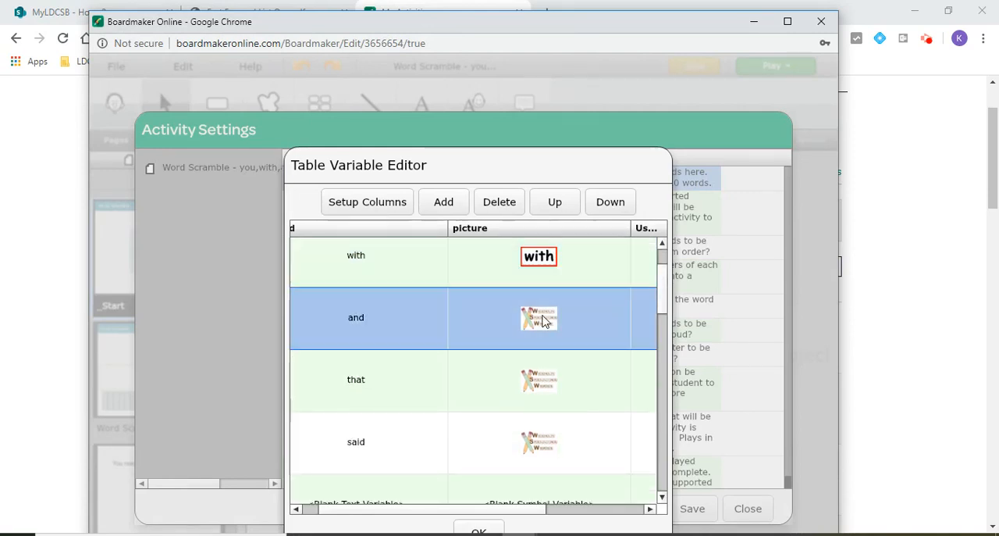
click(545, 320)
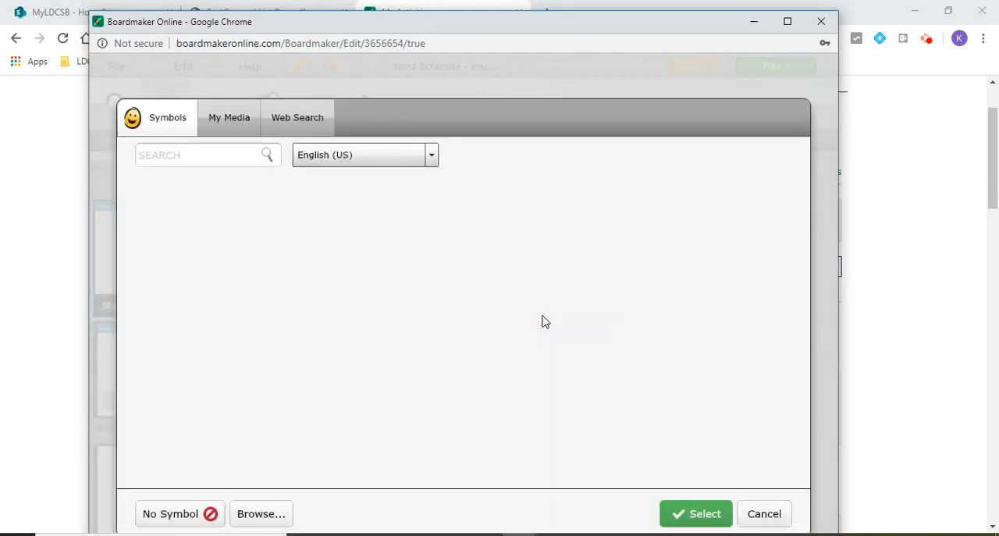
click(265, 513)
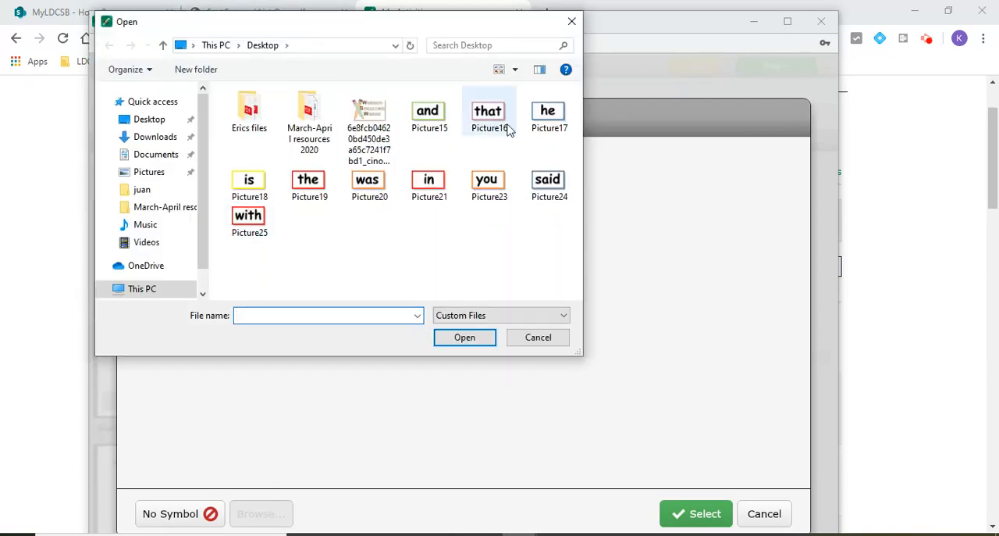
click(429, 116)
click(460, 337)
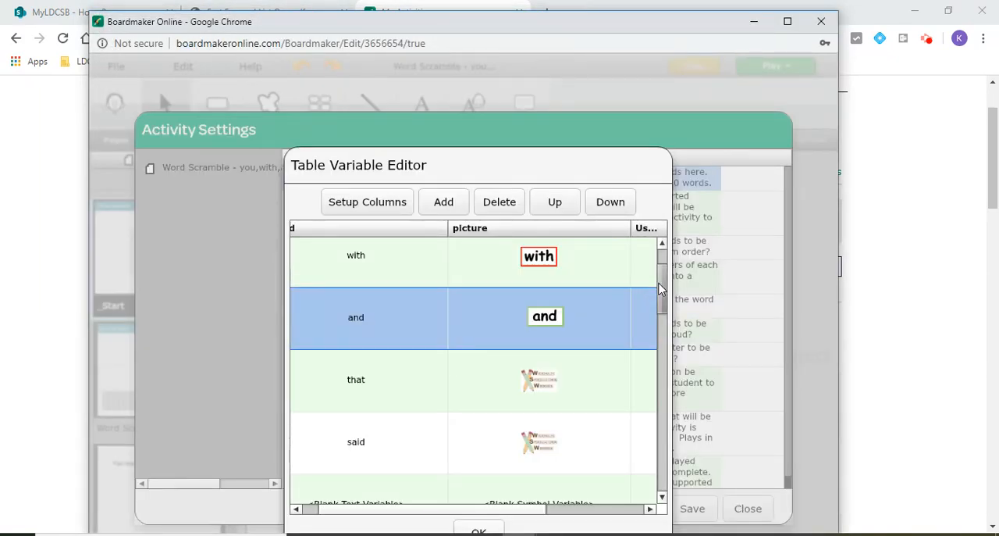
Step: Replace the picture for the word "that" with the image file Picture16 from the Desktop
scroll(661, 289, down, 1)
click(543, 332)
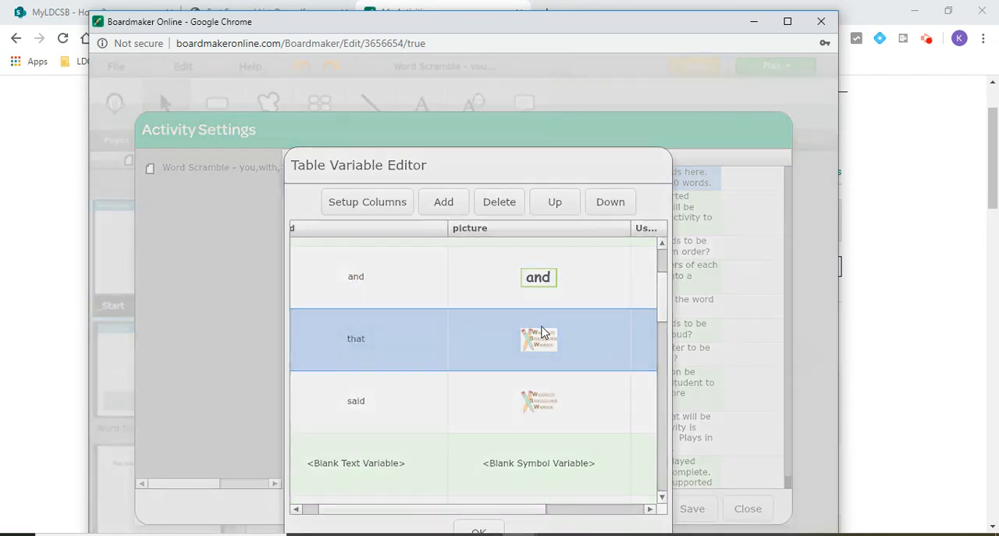
click(542, 331)
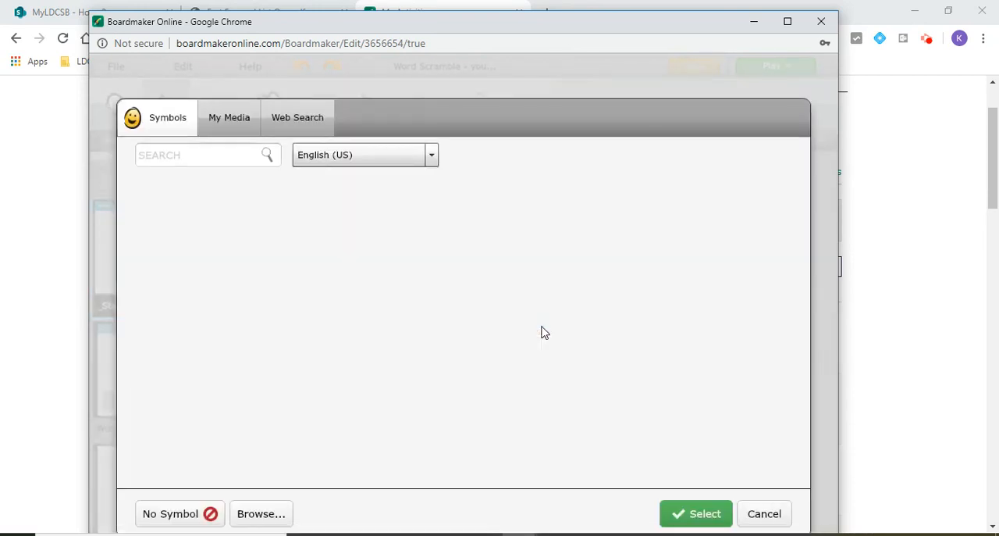
click(258, 506)
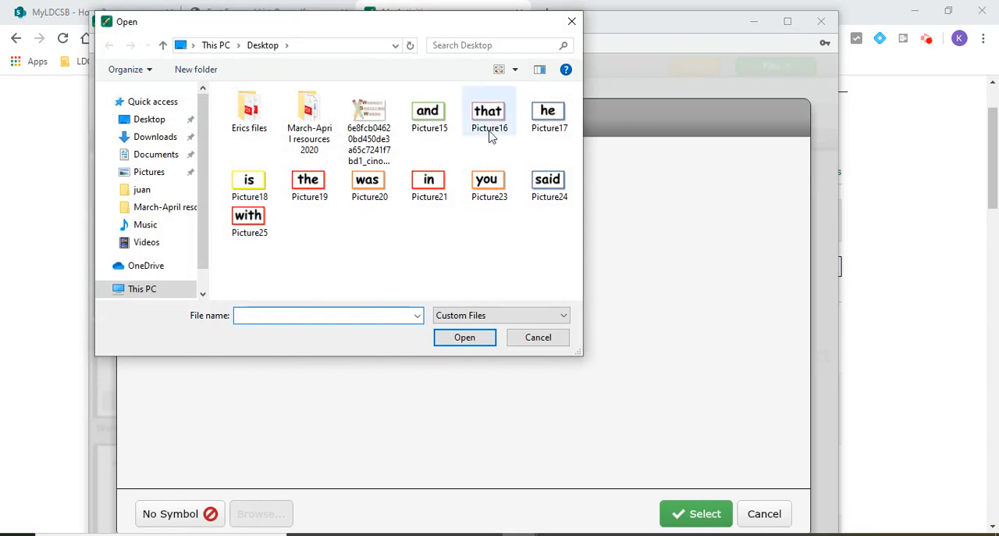
click(491, 134)
click(465, 337)
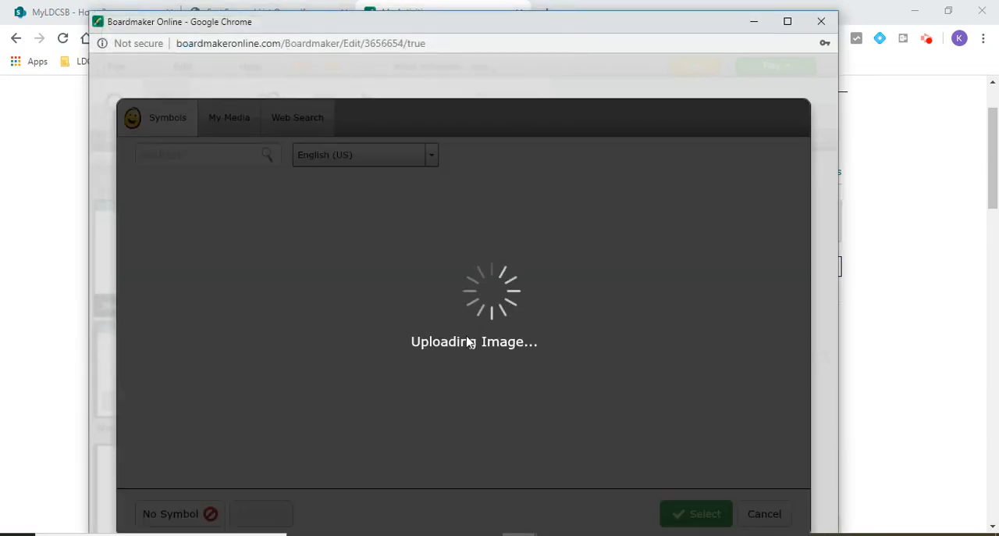
Step: Replace the picture for "said" with the Desktop image file Picture24, and save the word table and activity settings
scroll(664, 313, down, 1)
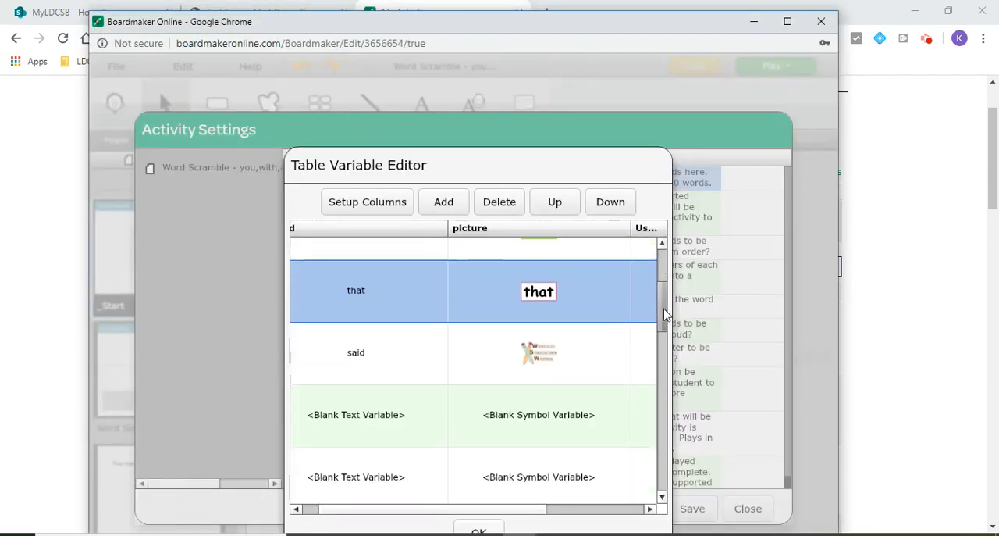
click(551, 329)
click(543, 323)
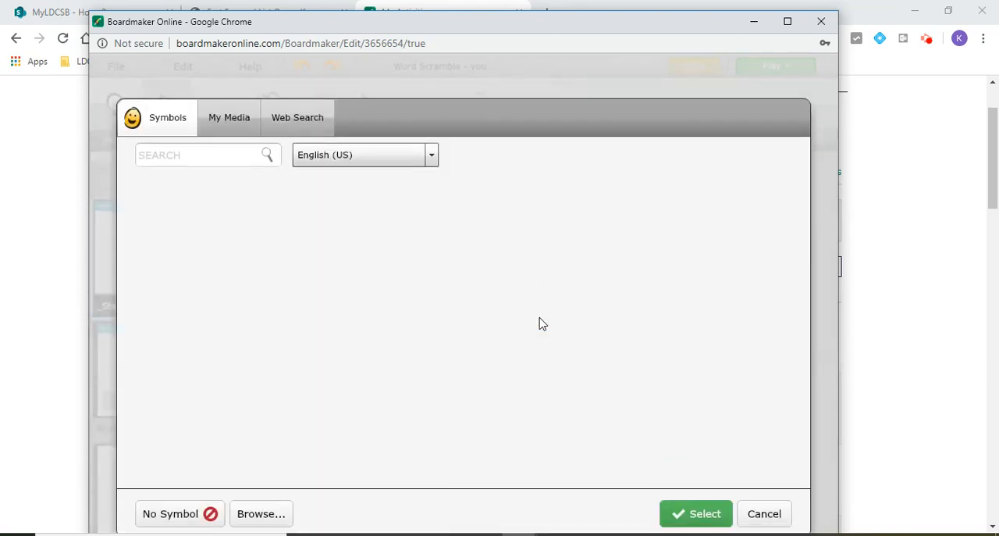
click(252, 513)
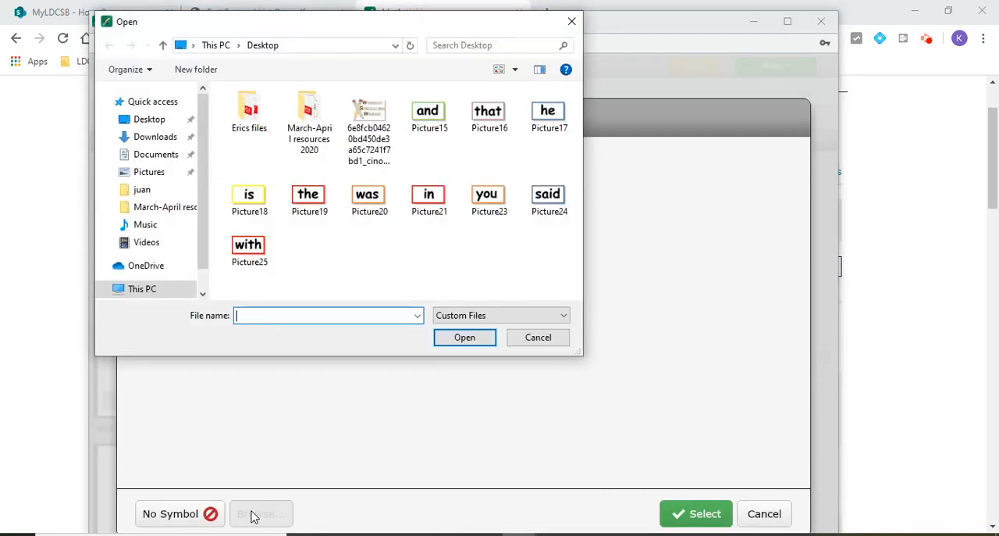
click(548, 195)
click(474, 344)
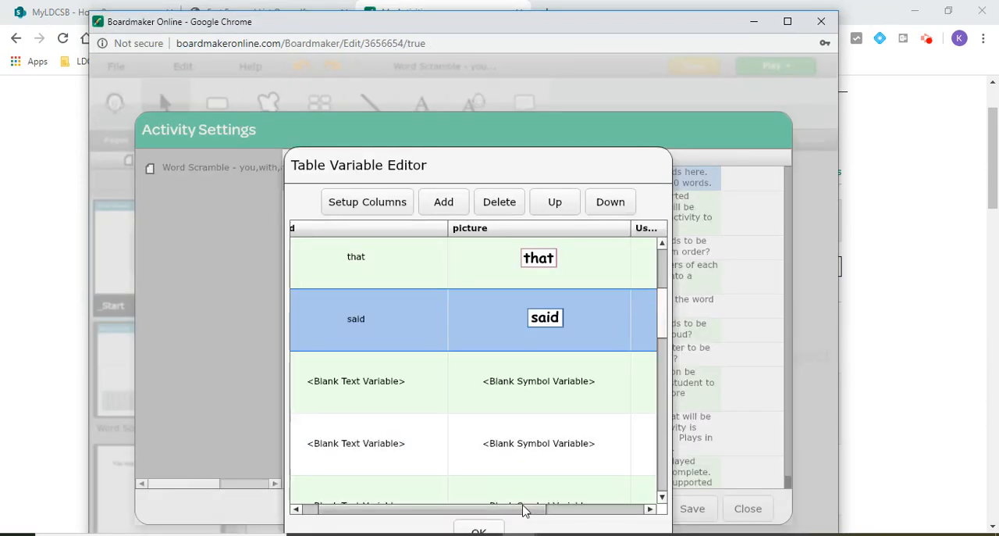
click(484, 531)
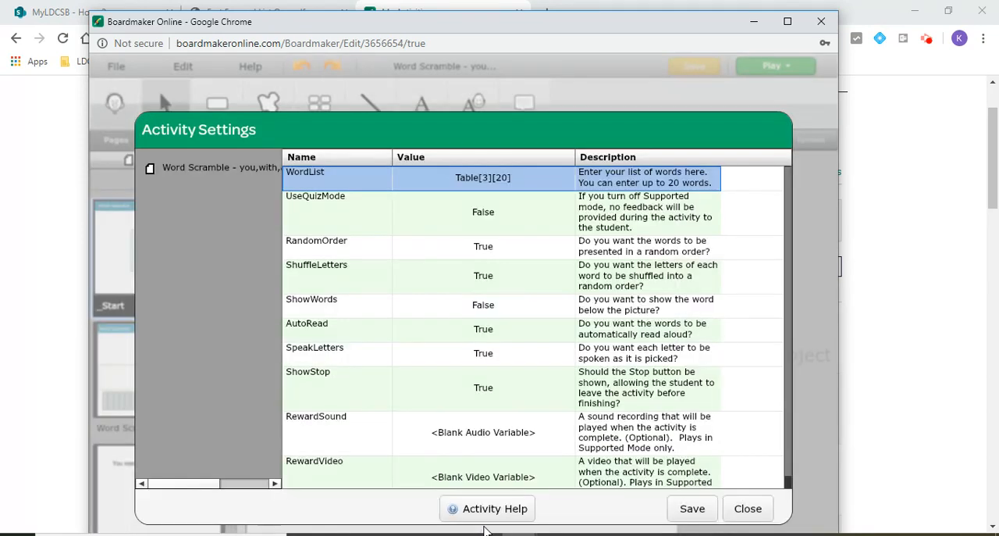
click(698, 515)
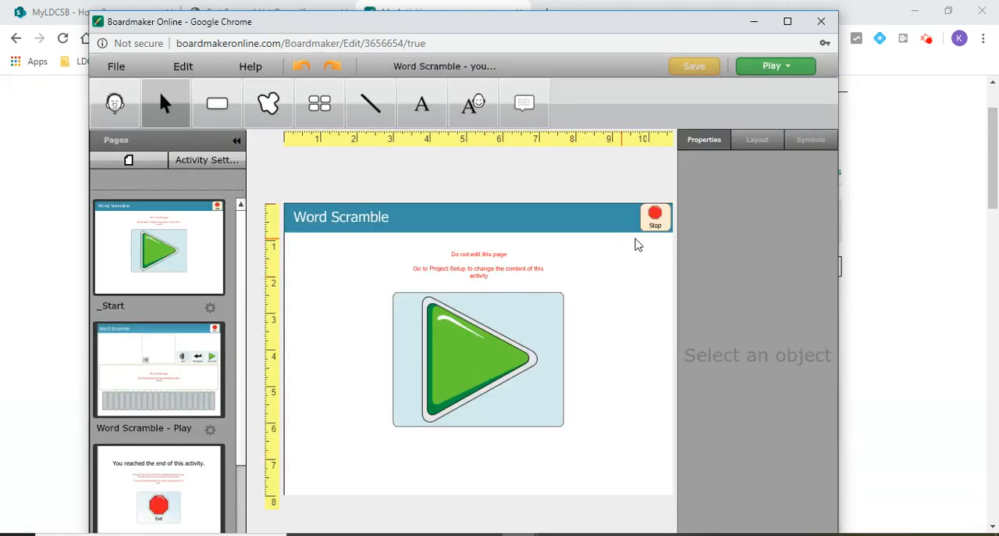
Step: Play the activity, spell "that" with the letter tiles, check the answer and return to design mode
click(770, 69)
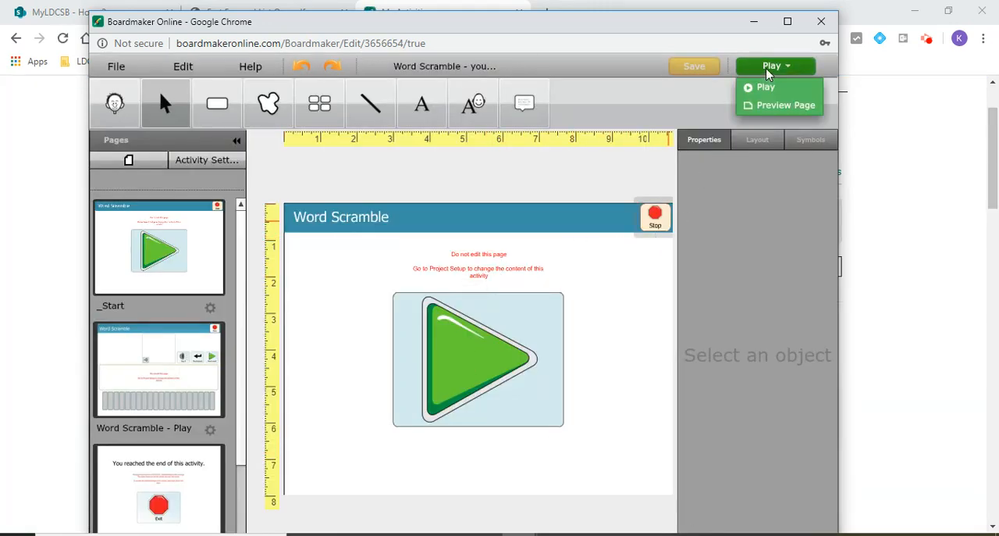
click(771, 90)
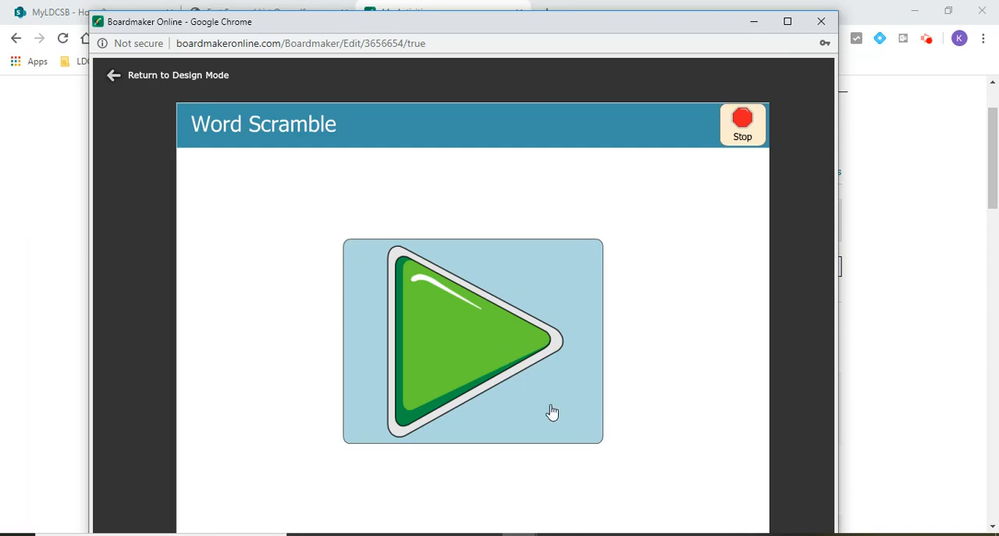
click(479, 342)
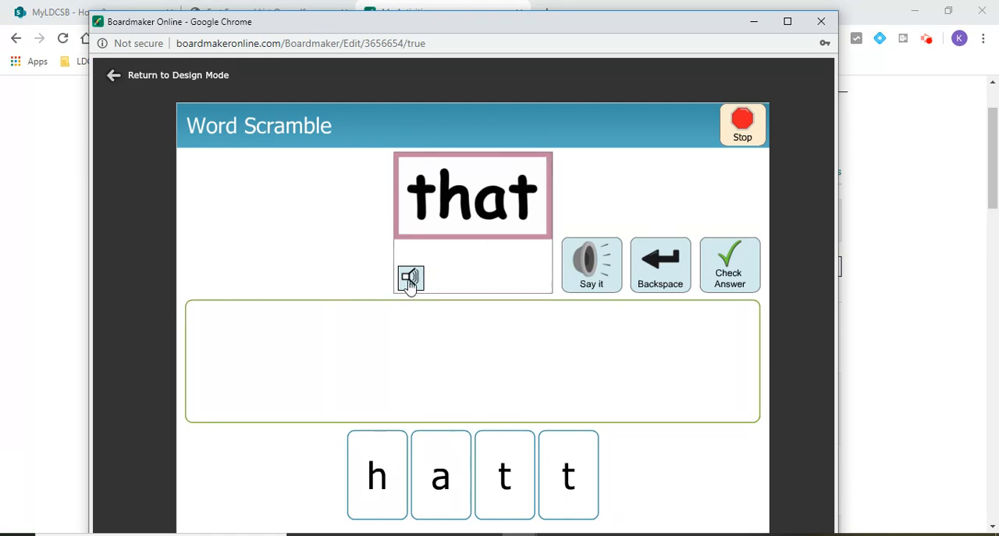
click(505, 490)
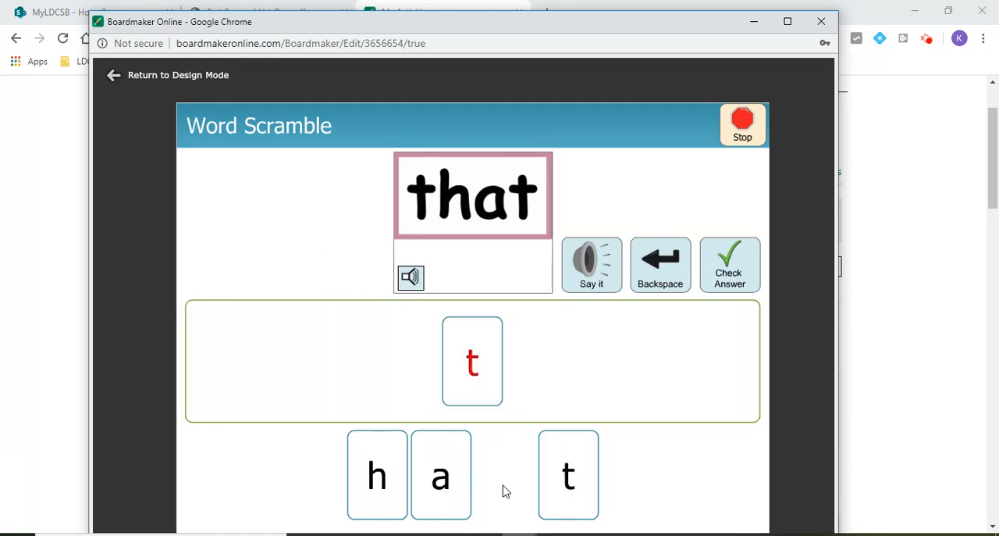
click(391, 480)
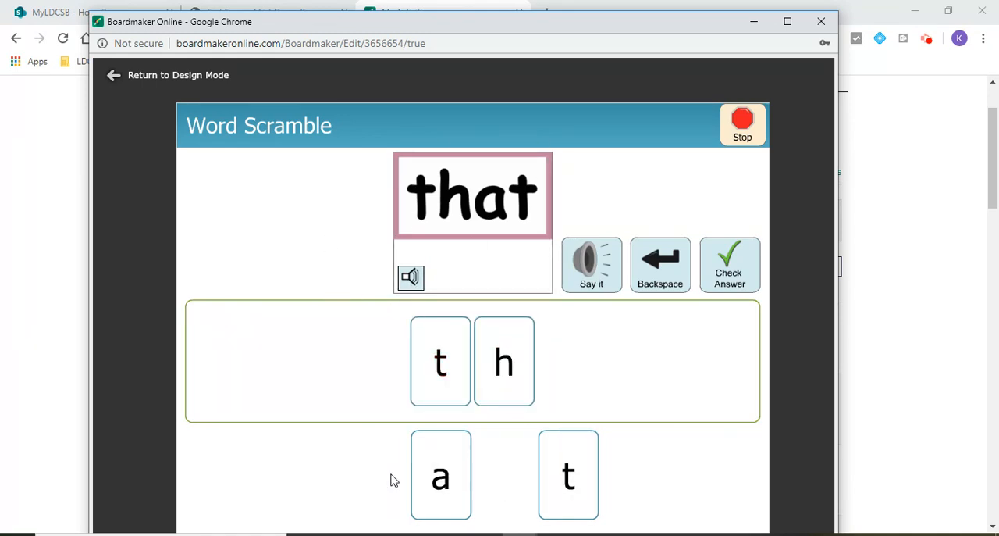
click(437, 476)
click(574, 470)
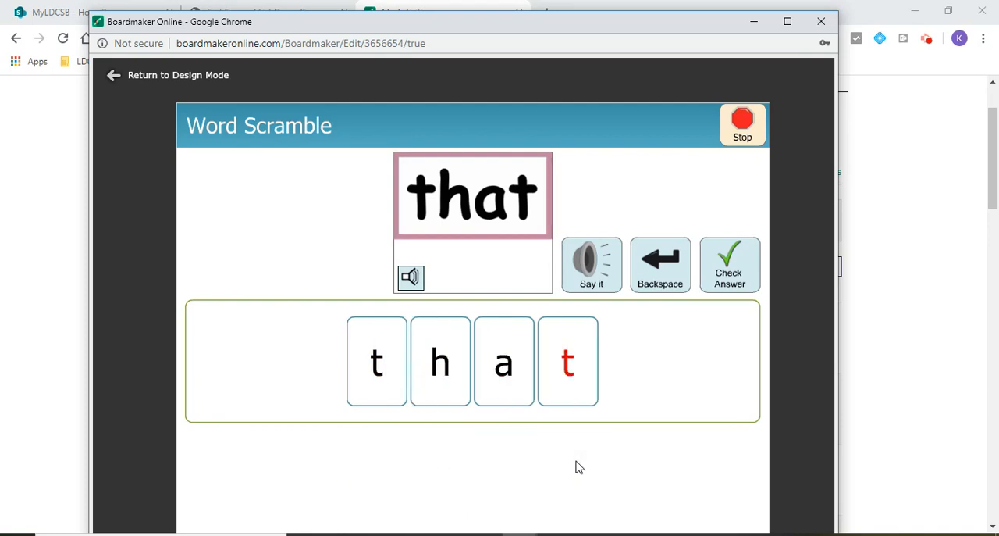
click(736, 271)
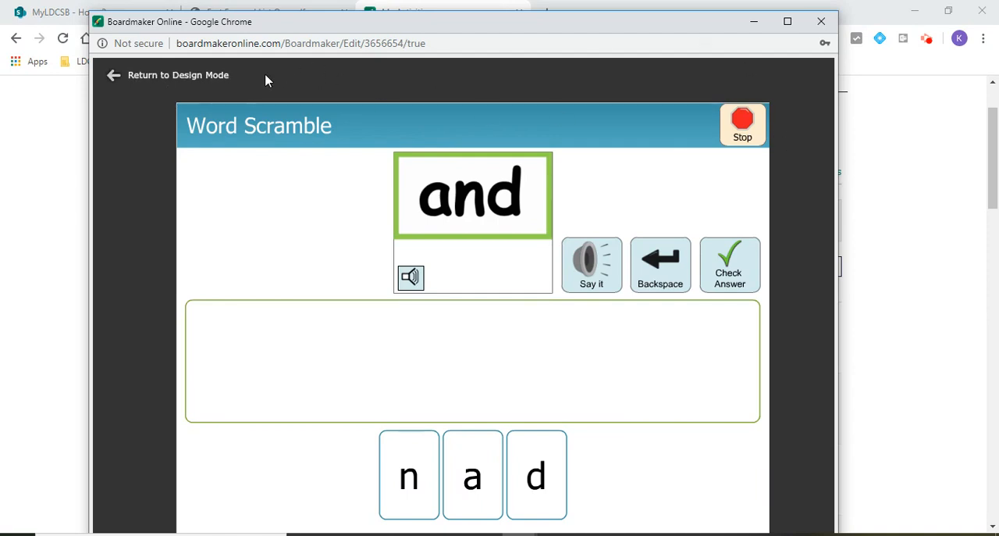
click(195, 79)
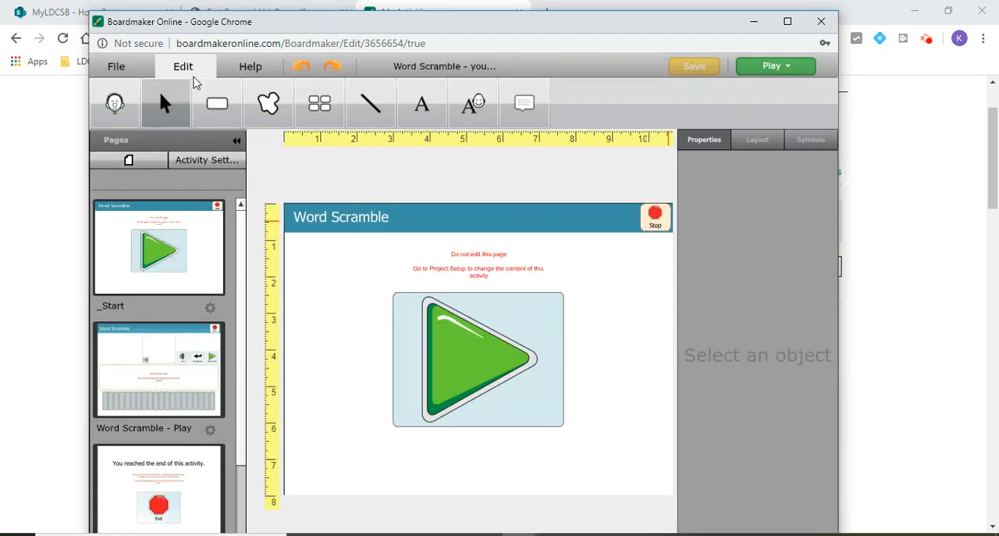
Step: Save a copy of the activity as "Word Scramble - you,with,and,that,said (with cue)" and close the activity editor
click(110, 68)
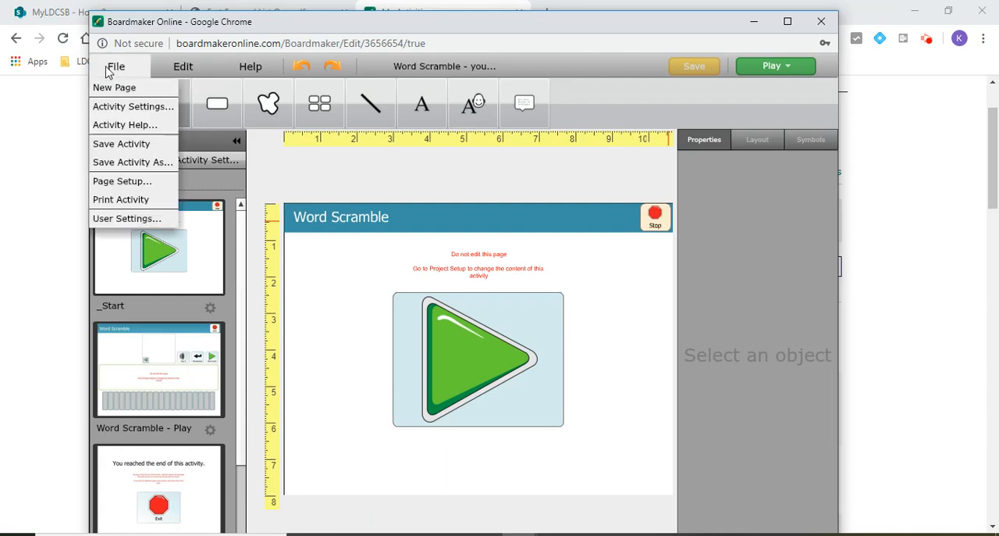
click(132, 164)
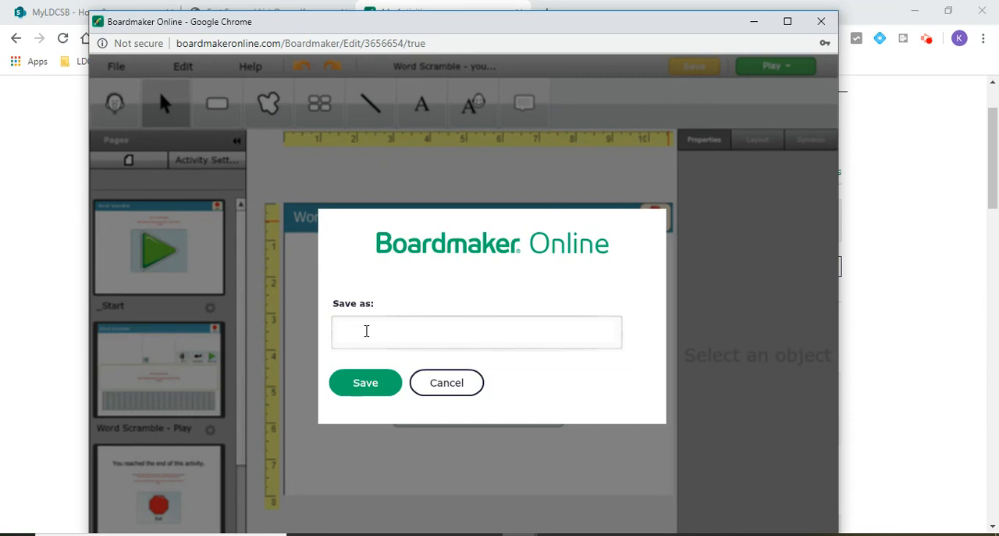
text(W)
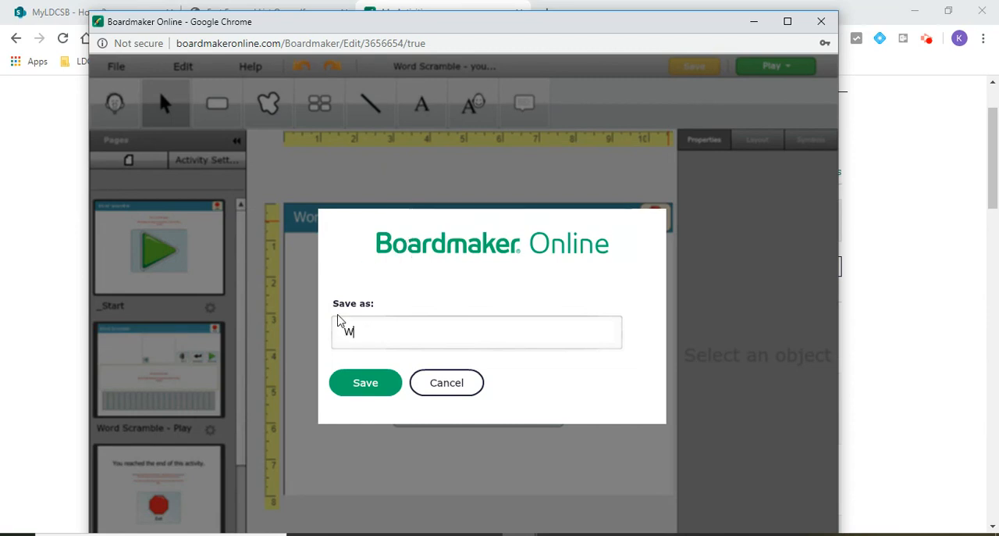
text(ord Scramble )
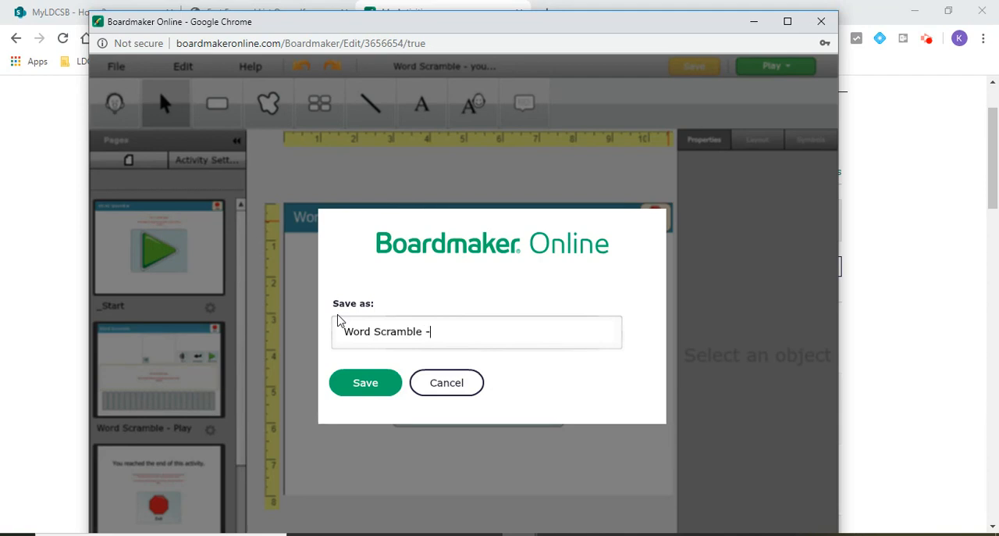
text(- you,with,and,that)
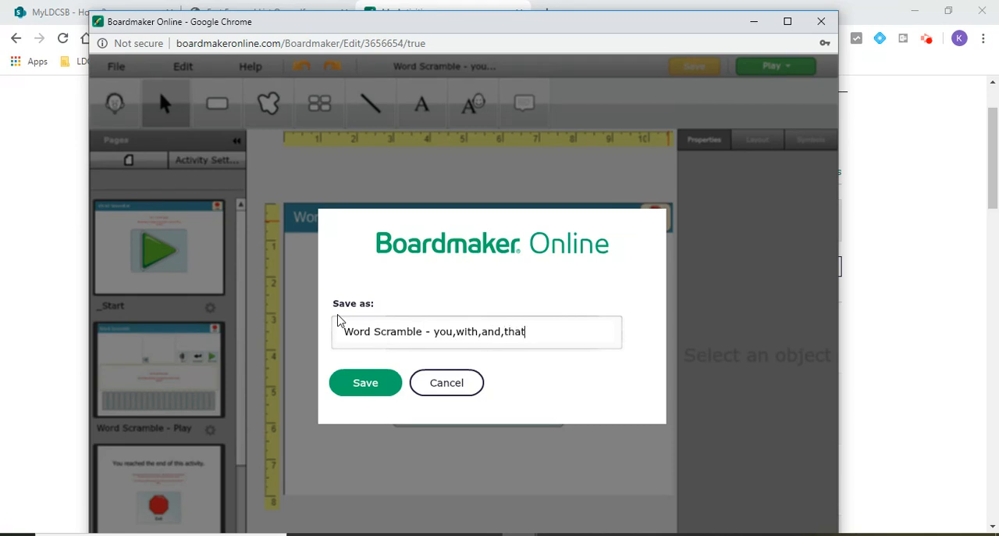
text(,said (with cue)
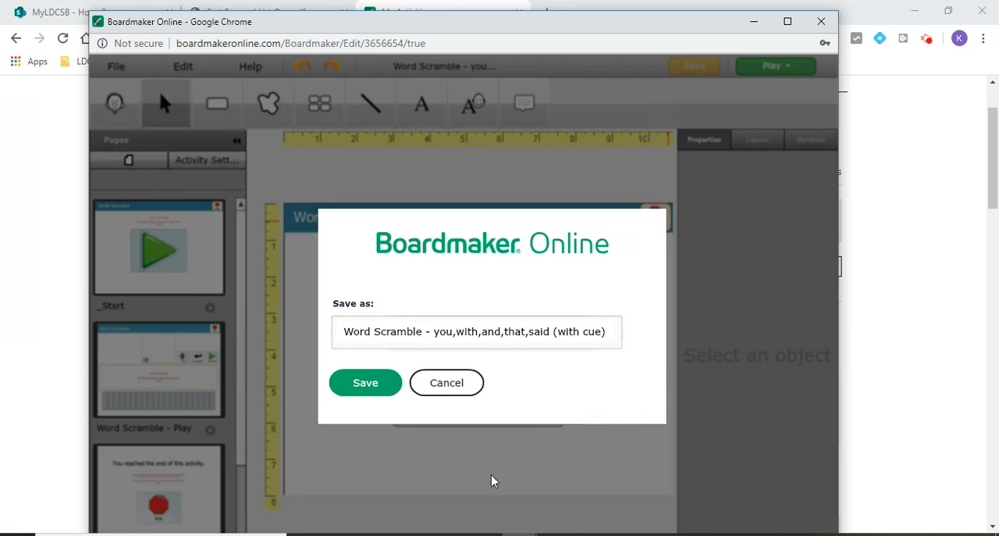
click(371, 378)
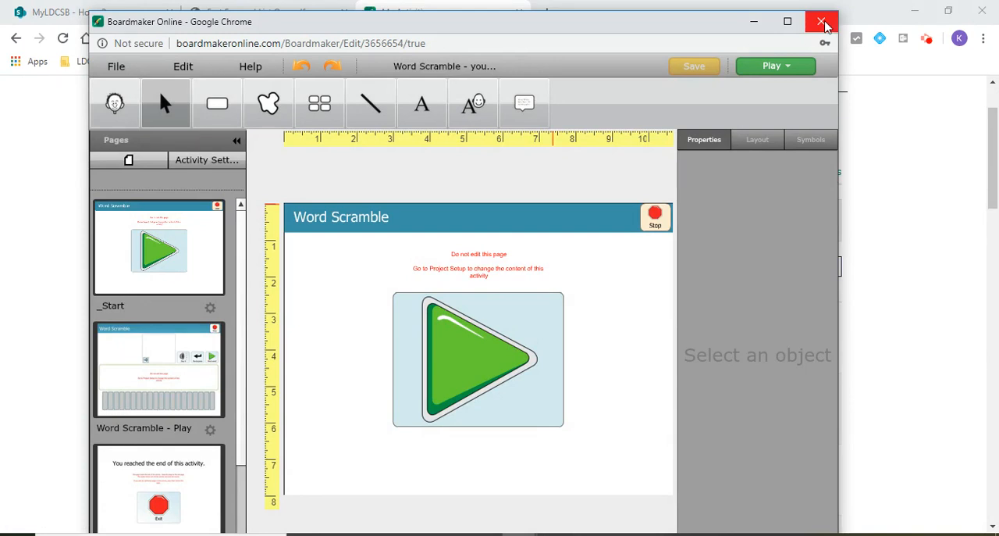
click(825, 26)
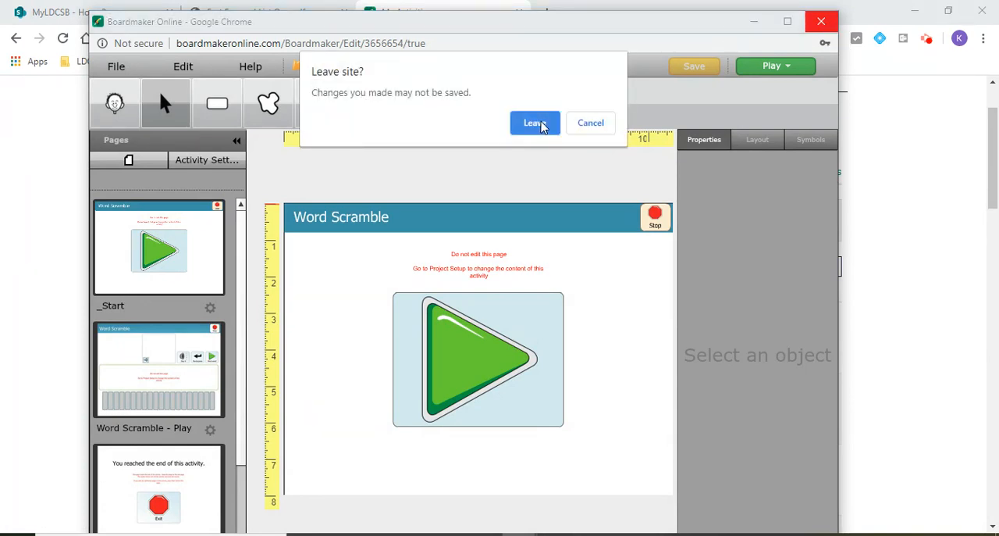
click(541, 125)
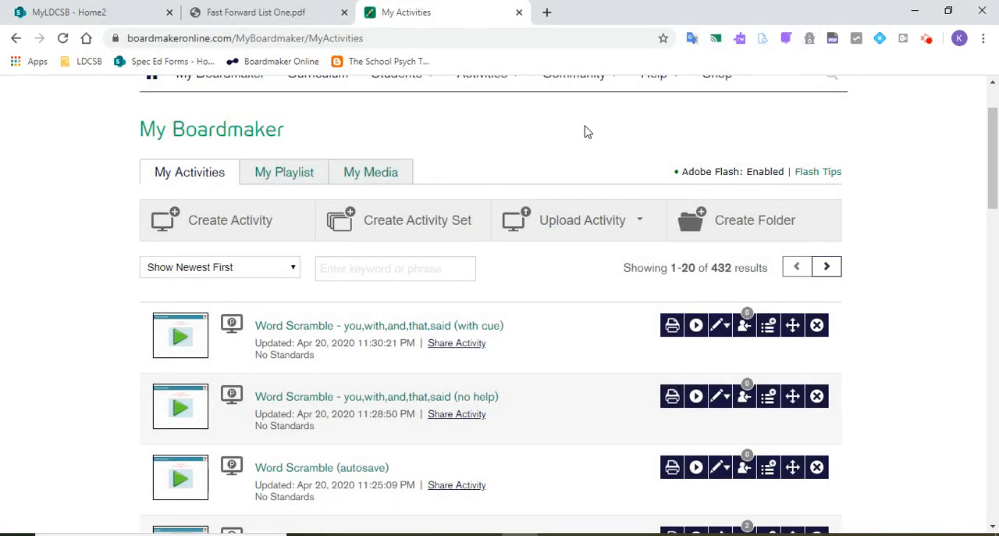
Step: Delete the "Word Scramble (autosave)" activity from My Activities
drag(996, 137, 997, 154)
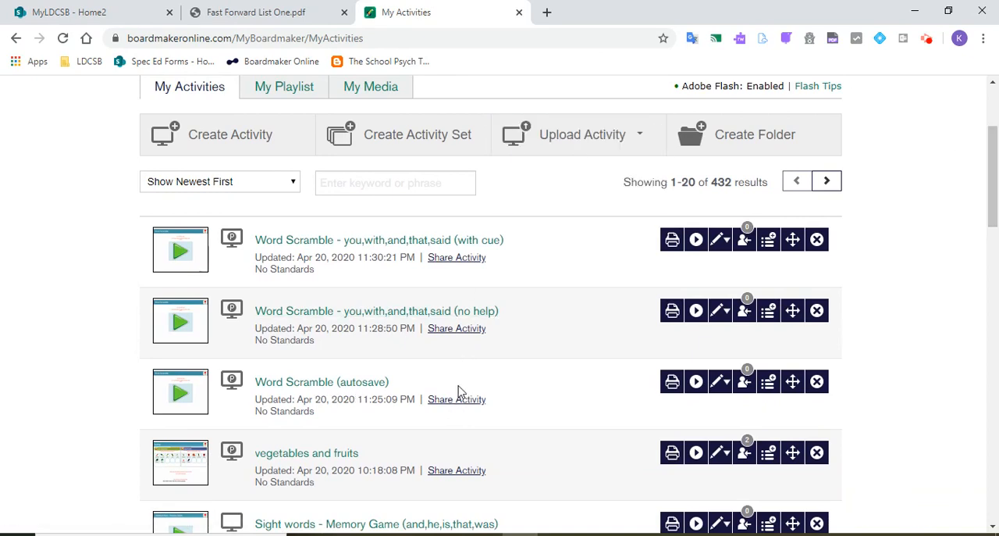
click(826, 384)
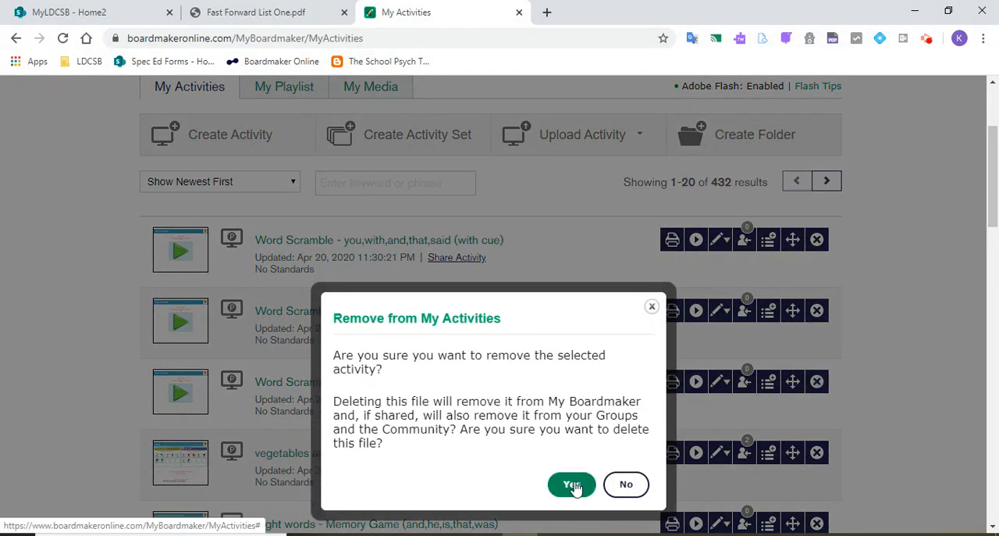
click(574, 484)
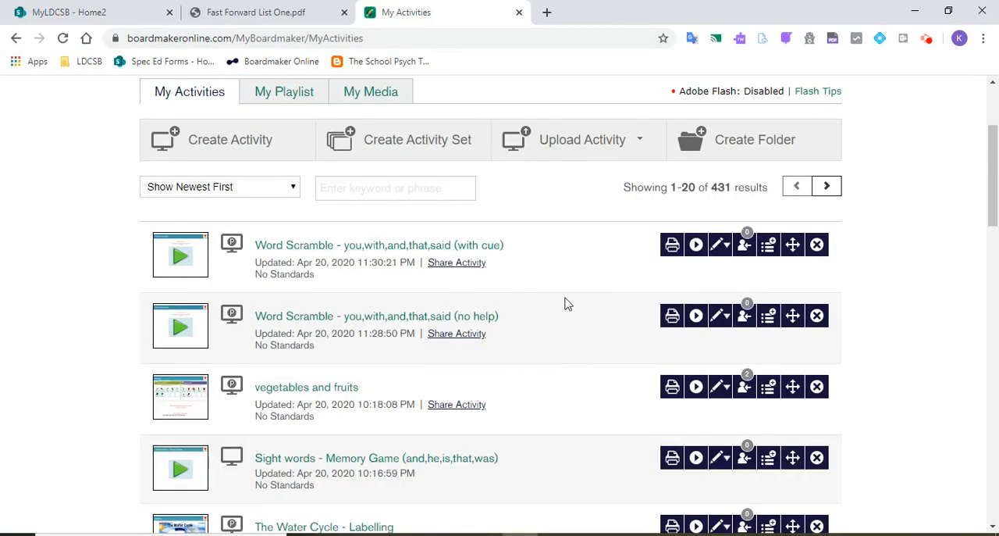
drag(995, 174, 995, 159)
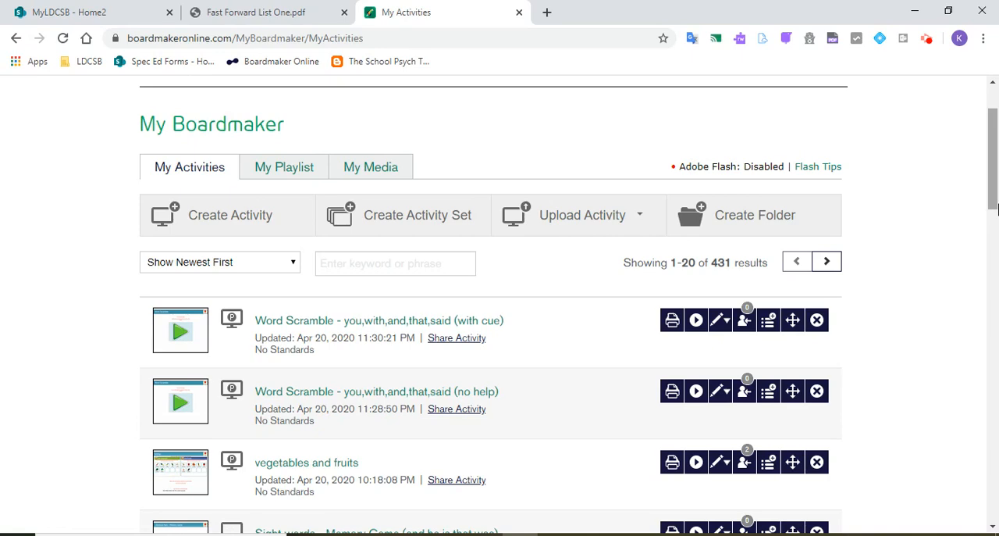
drag(997, 192, 997, 178)
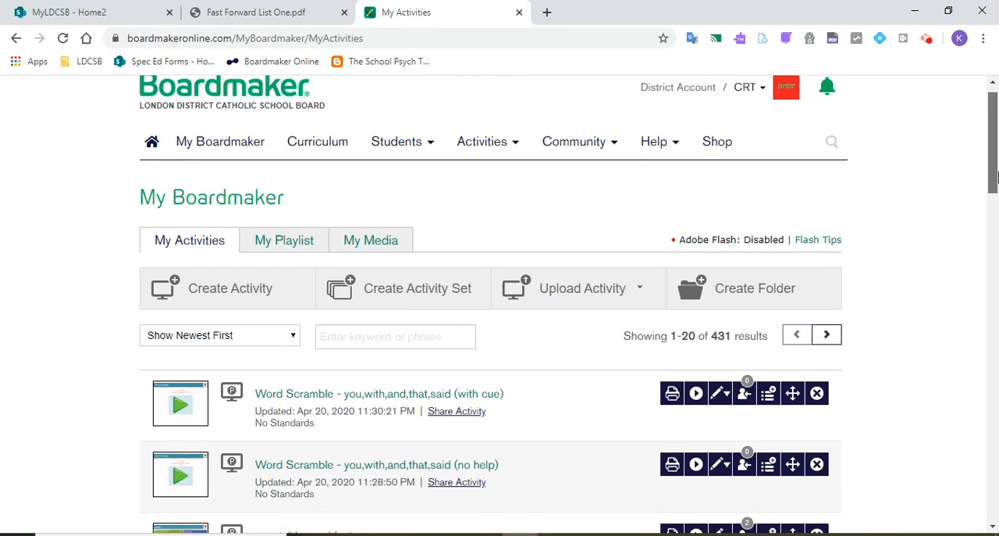